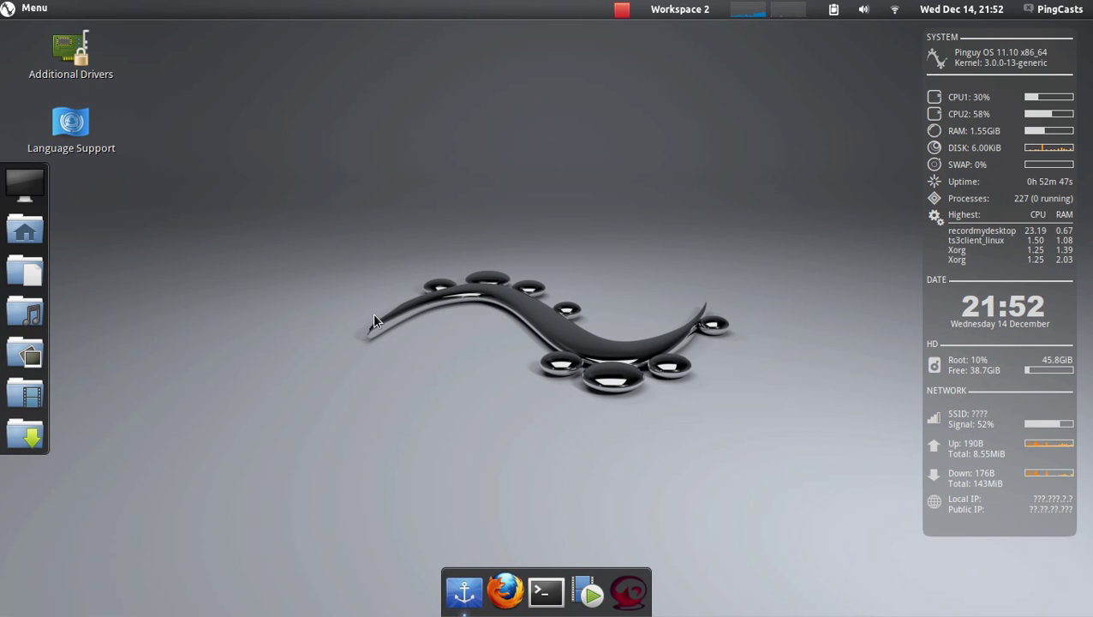
Launch Ubuntu Software Center and check the Avant Window Navigator result's install status.
click(34, 7)
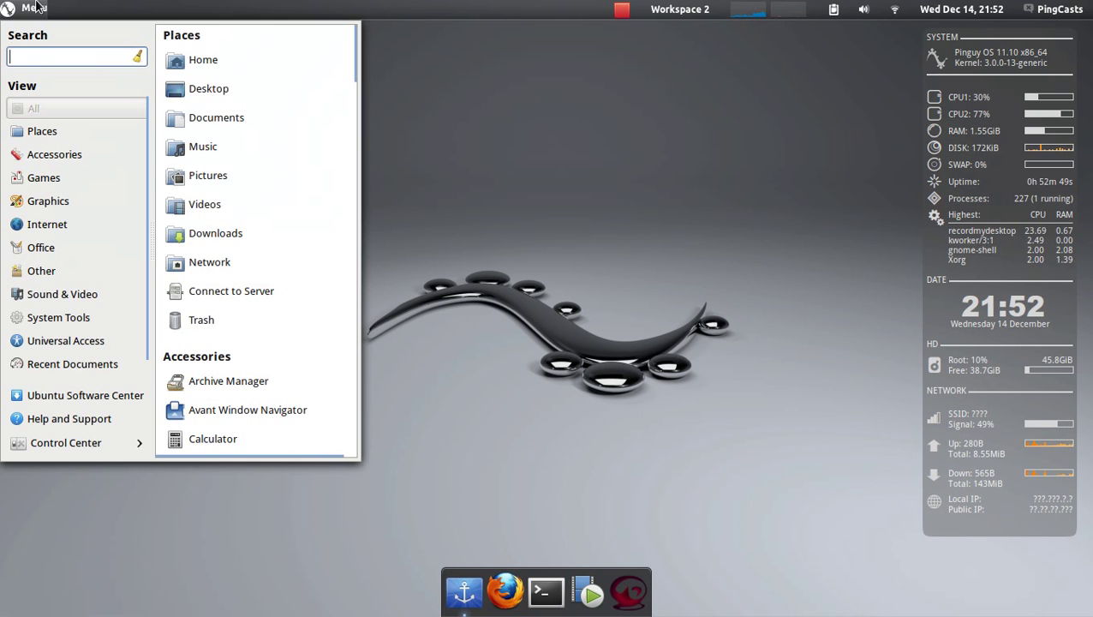
click(73, 400)
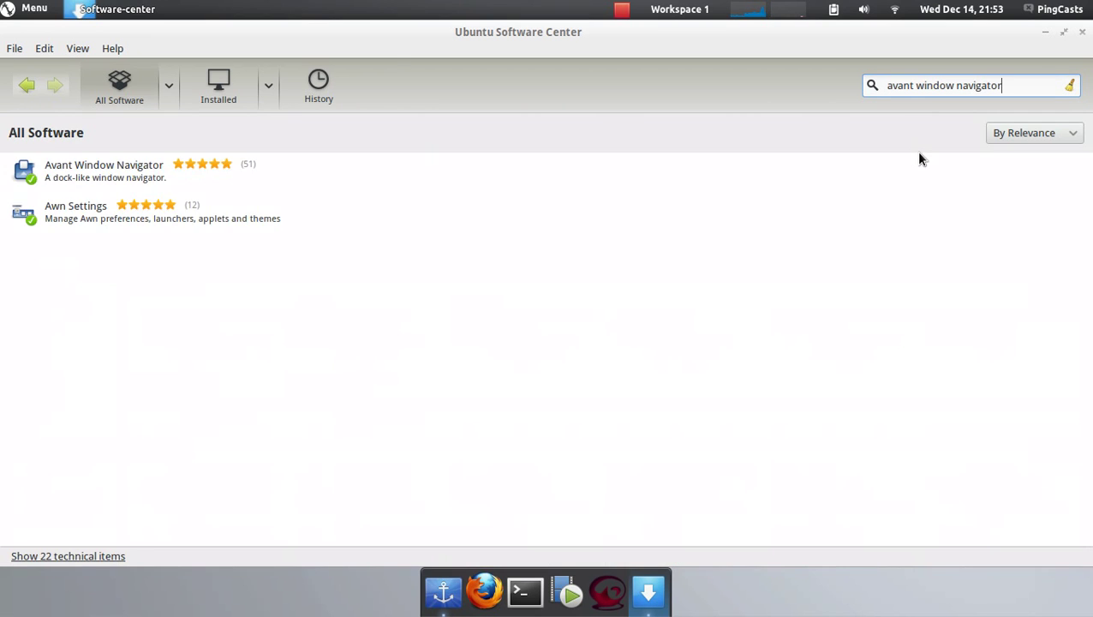
click(401, 172)
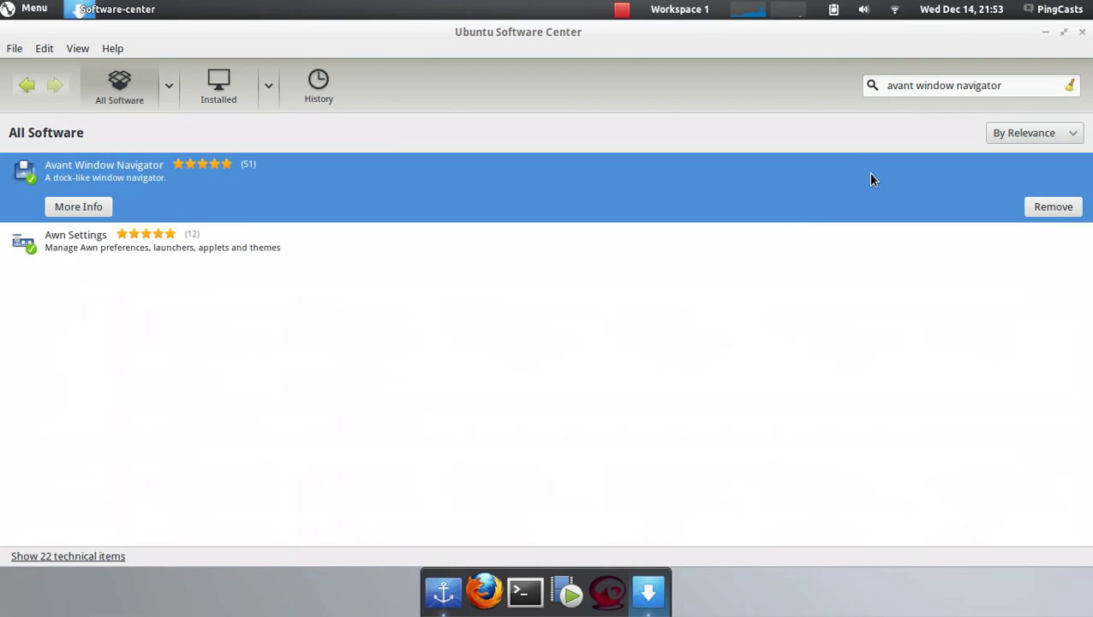
Search 'cairo dock' and confirm the GLX-Dock result is already installed.
triple_click(1019, 84)
text(cairo)
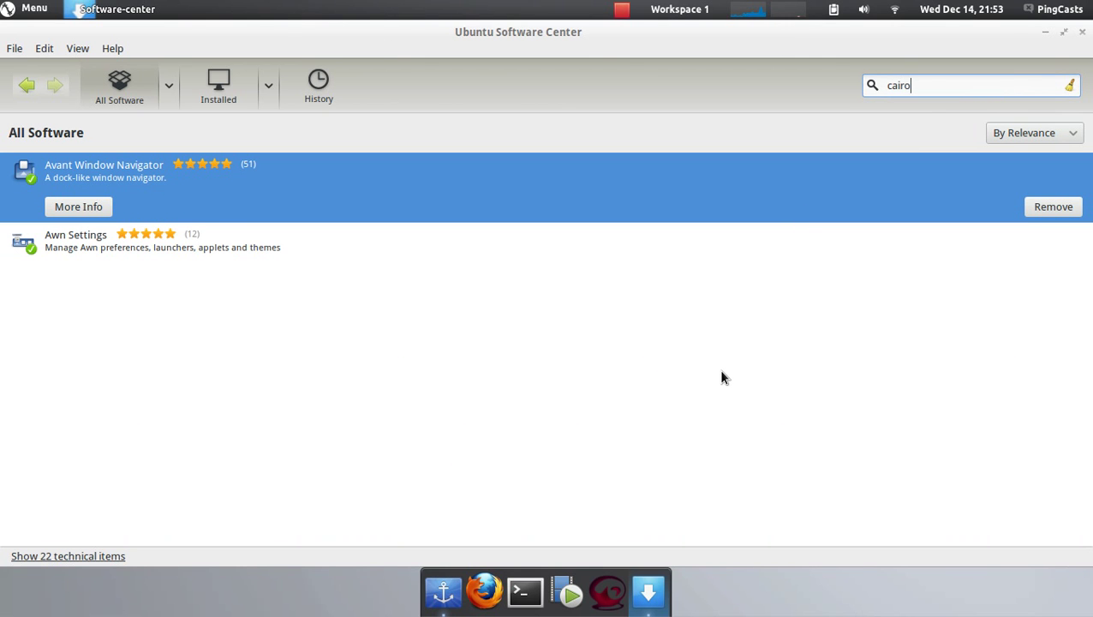
text( dock)
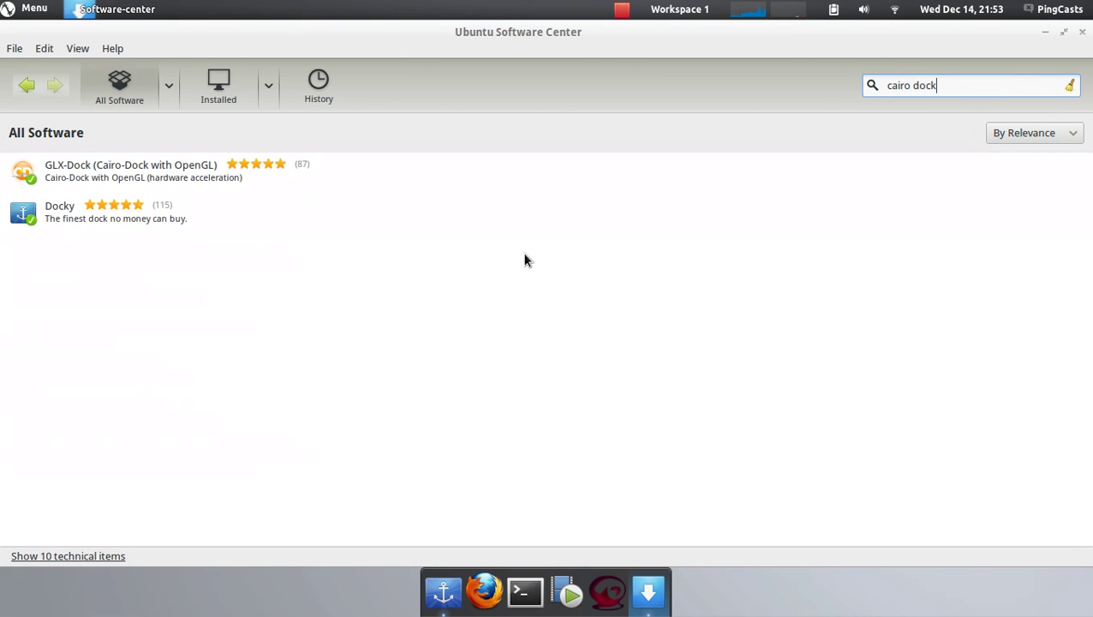
click(279, 171)
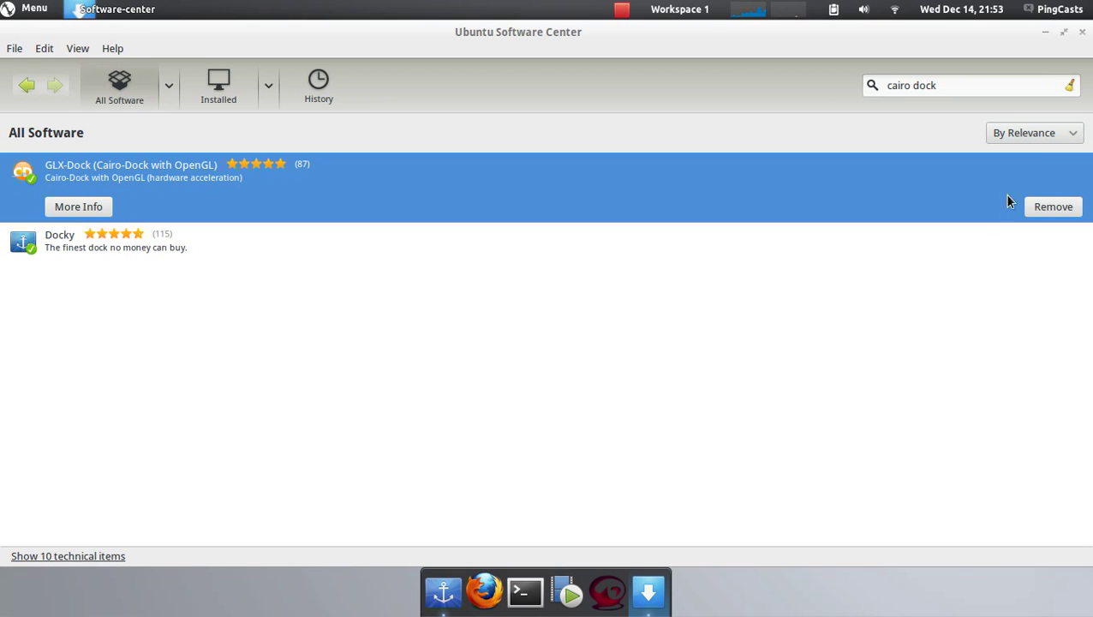
Close Software Center and quit Docky from its right-click menu.
click(1085, 32)
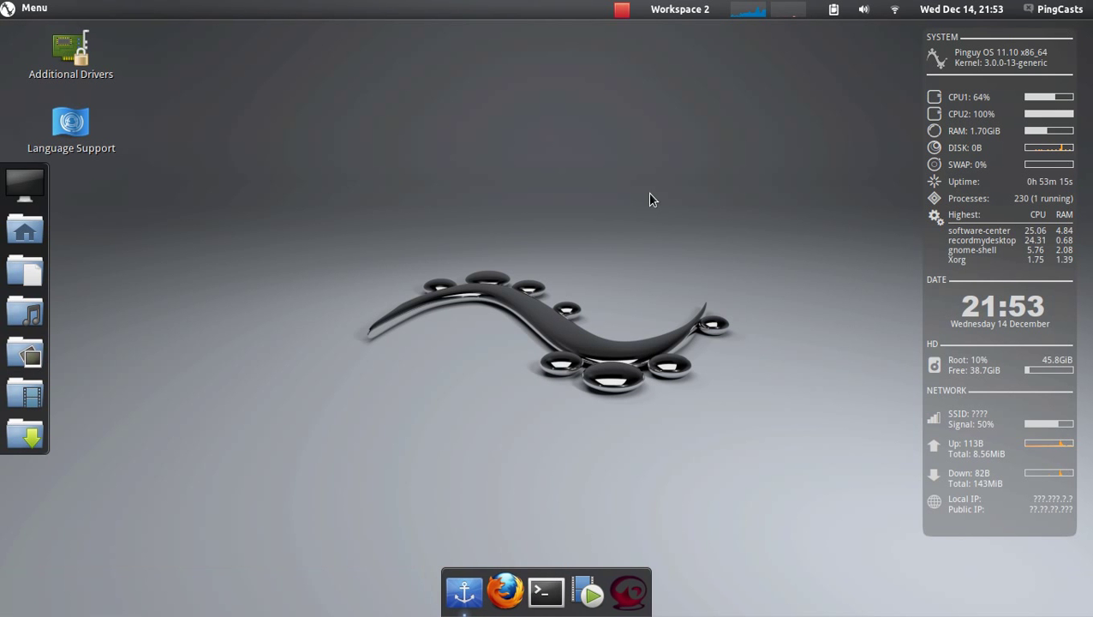
right_click(453, 587)
click(453, 488)
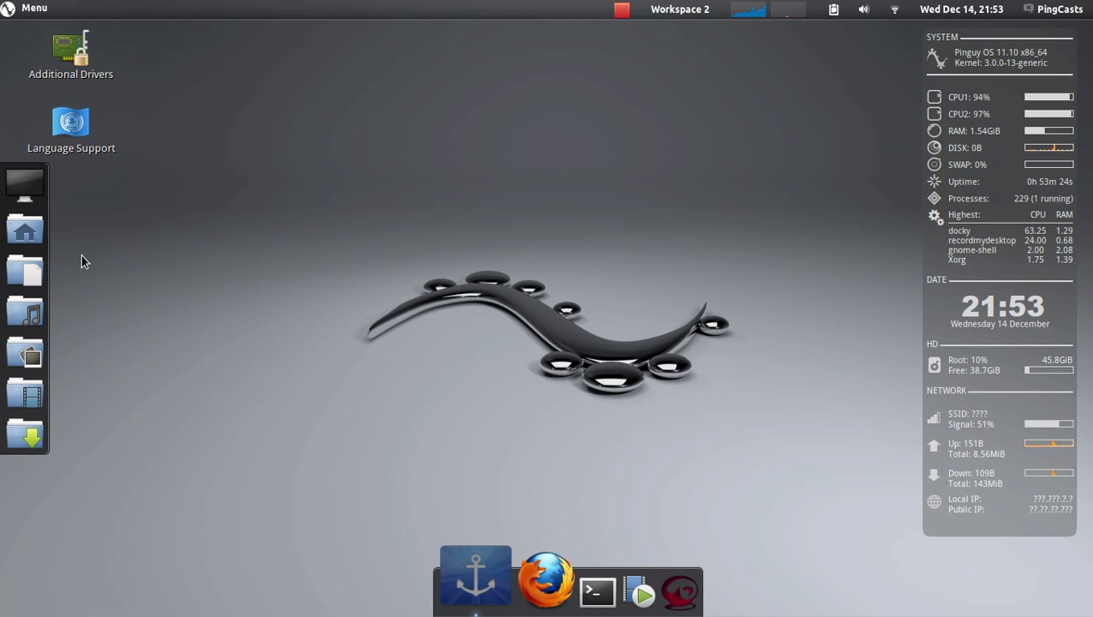
drag(482, 486, 542, 585)
Run 'killall docky' from the Alt+F2 prompt to clear the remaining docks.
key(alt+F2)
text(killal)
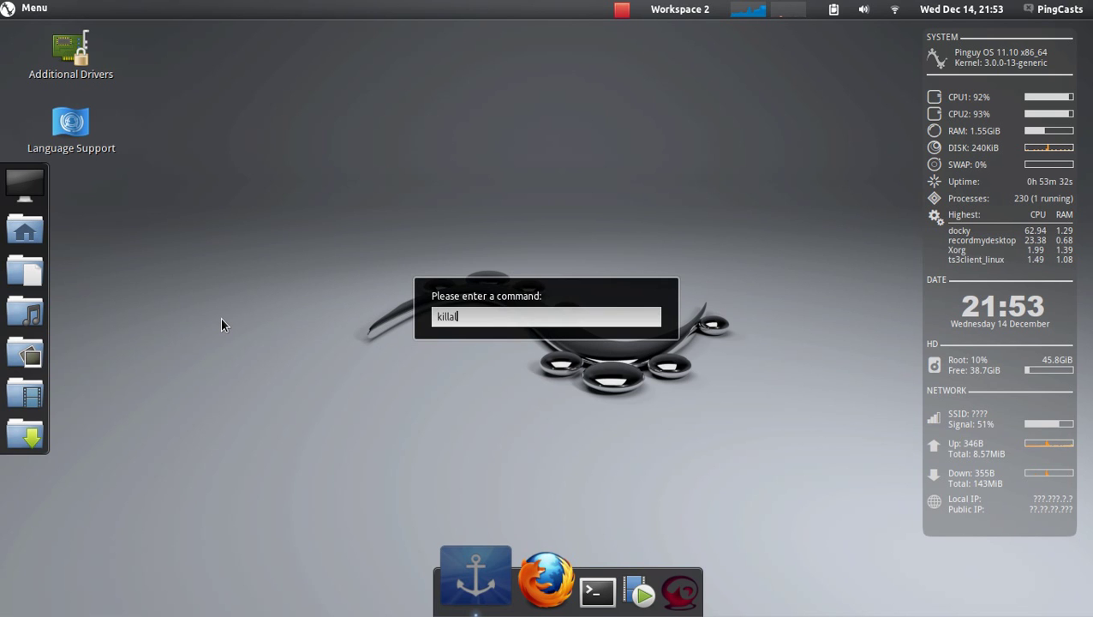
text(l docky)
key(Return)
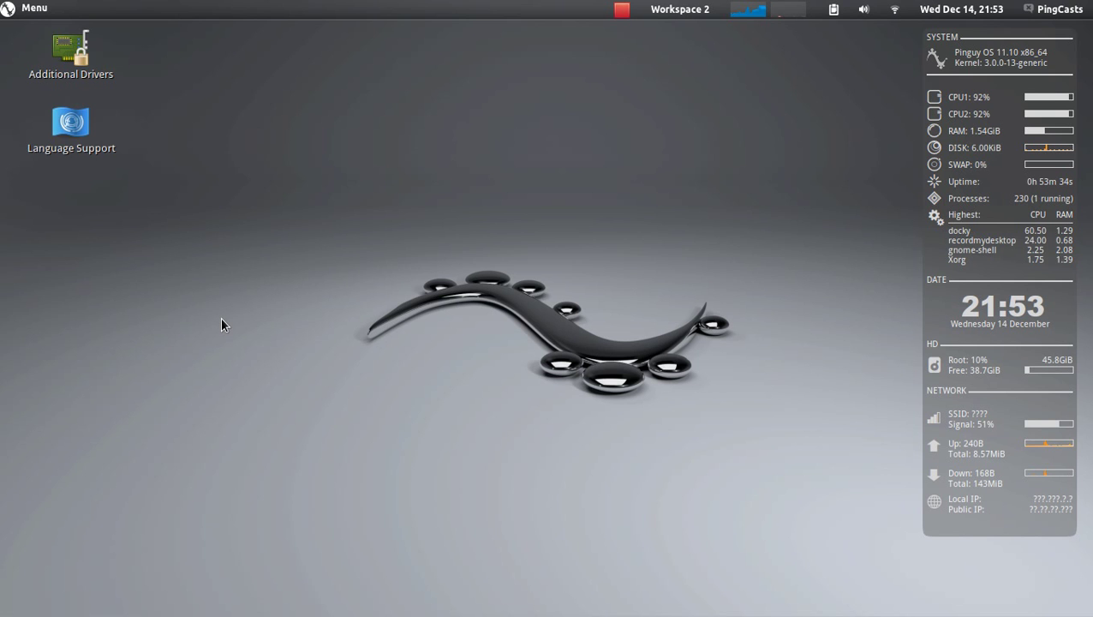
Search 'avant window navigator' in the Menu, launch it, and expand the AWN dock's quick panel.
click(43, 7)
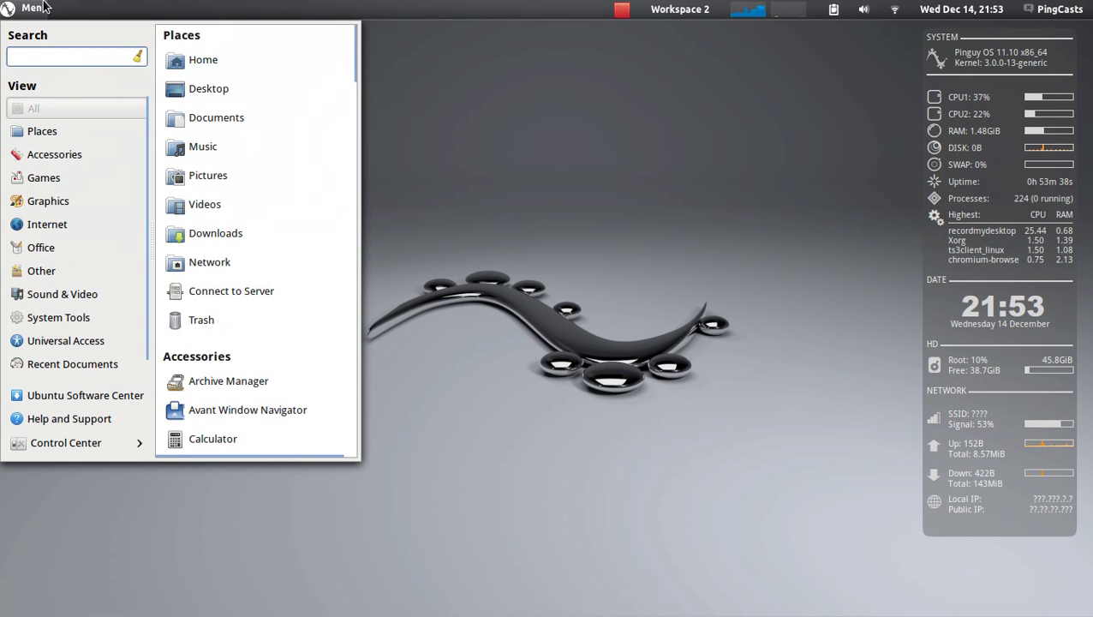
text(avant window navigao)
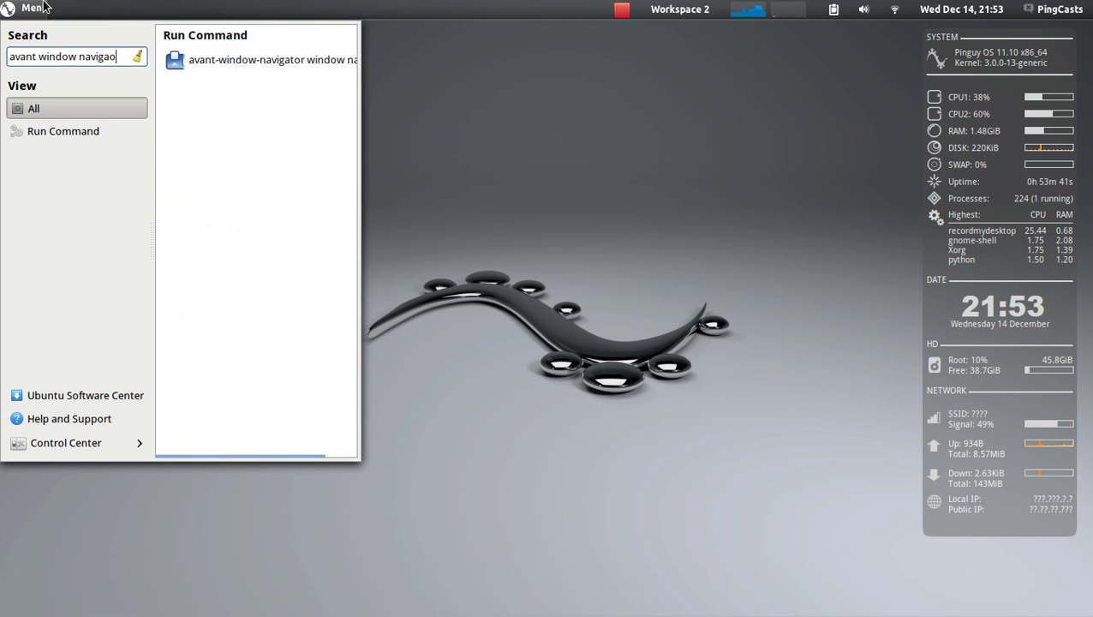
key(BackSpace)
text(tor)
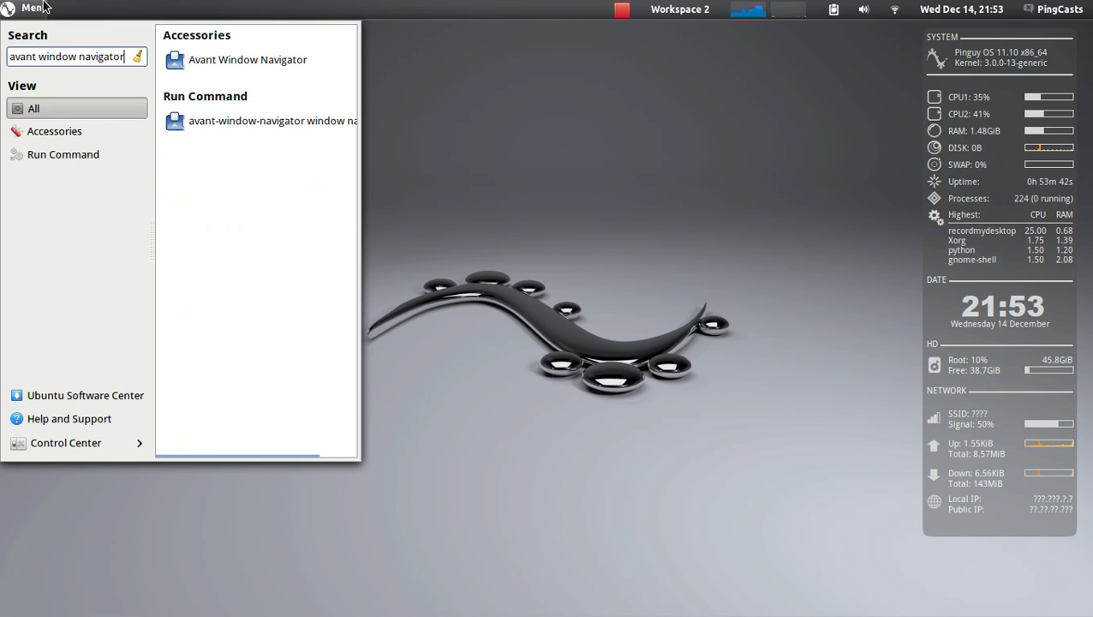
click(240, 62)
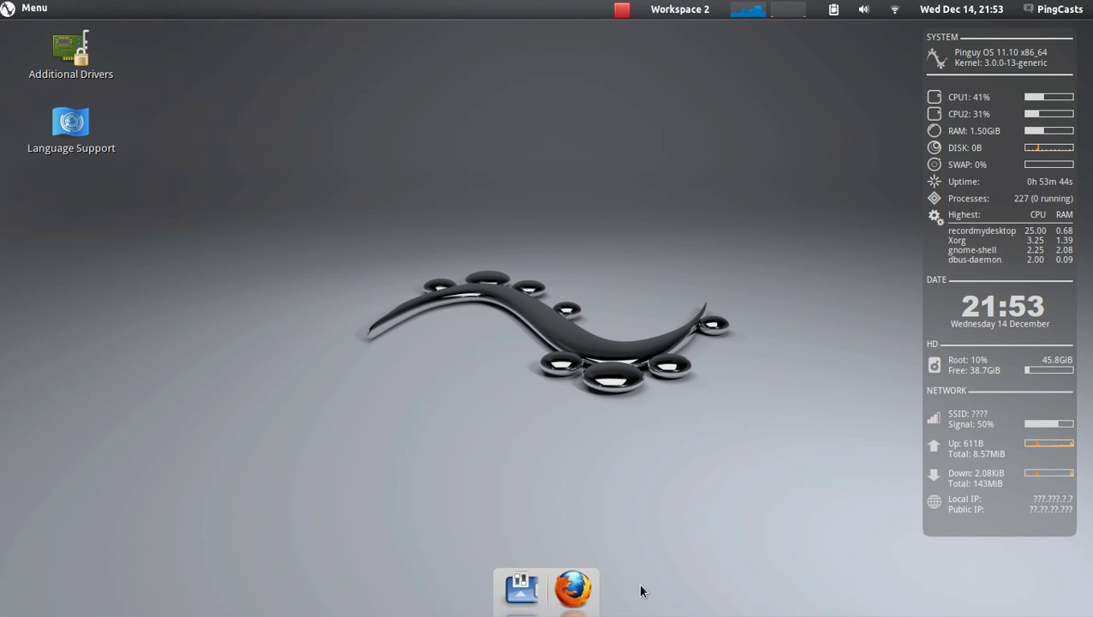
click(521, 589)
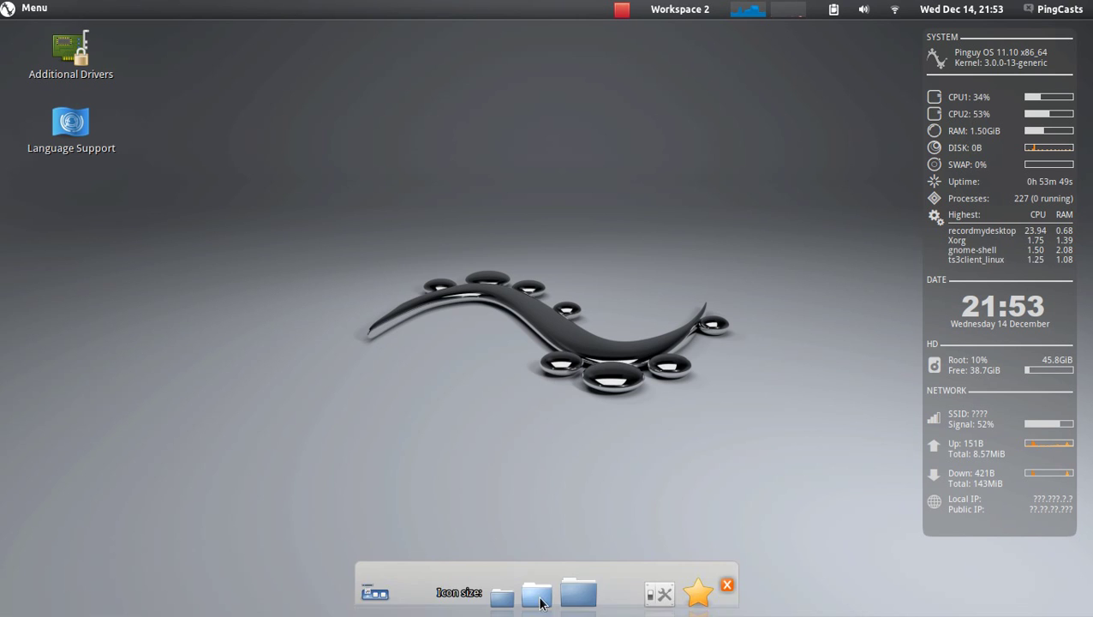
In Dock Preferences, try Top, Right and Left orientations, then return to Bottom with Panel mode.
click(648, 590)
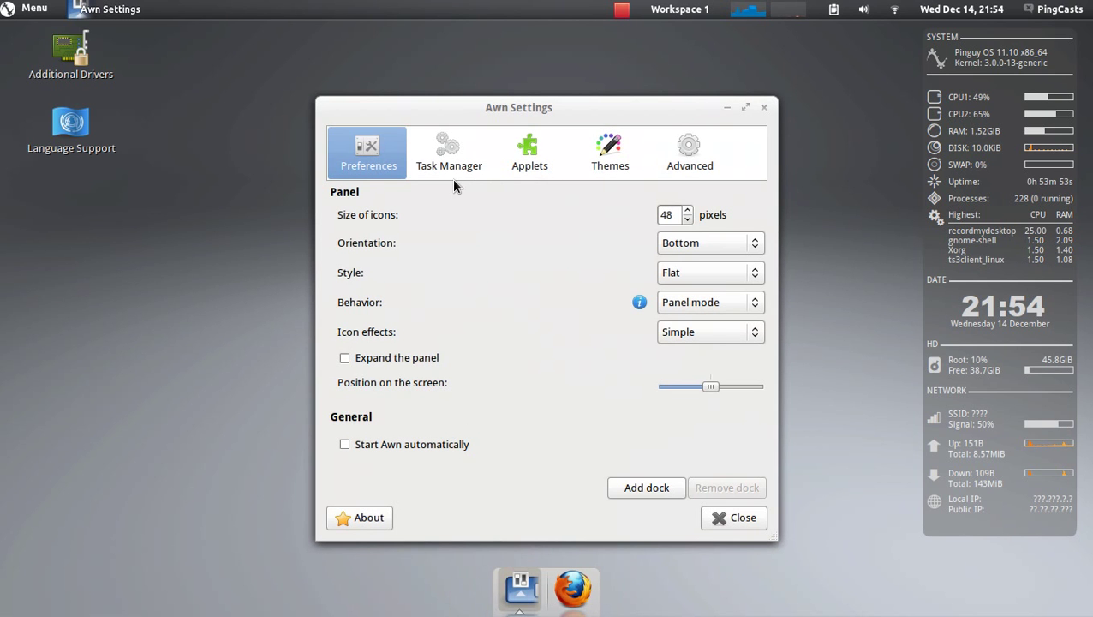
click(684, 248)
click(680, 221)
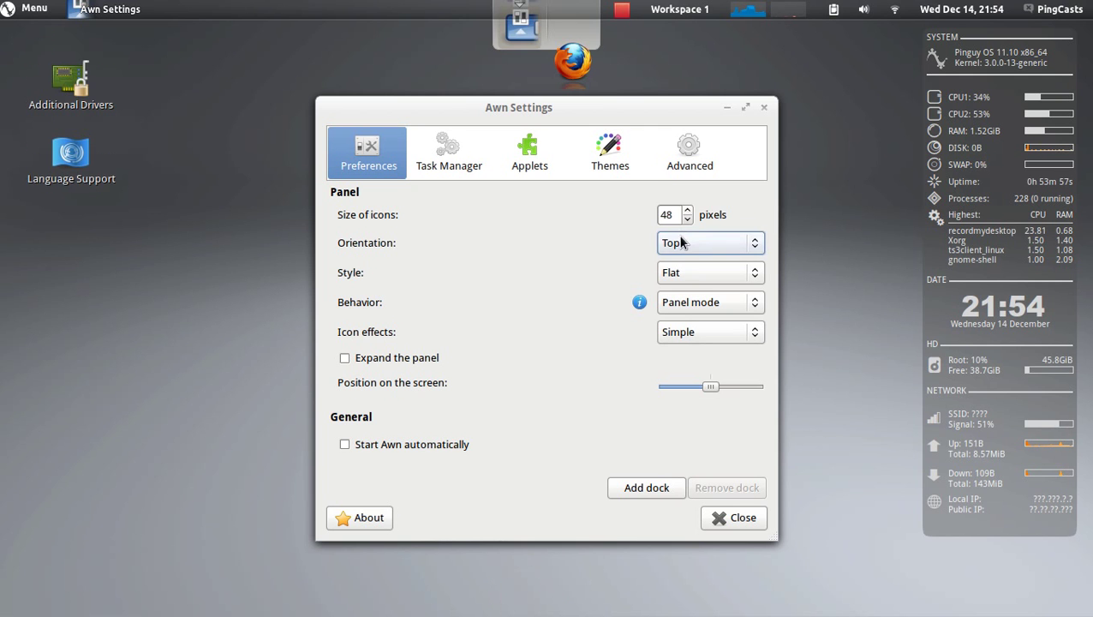
click(680, 242)
click(681, 221)
click(680, 245)
click(681, 218)
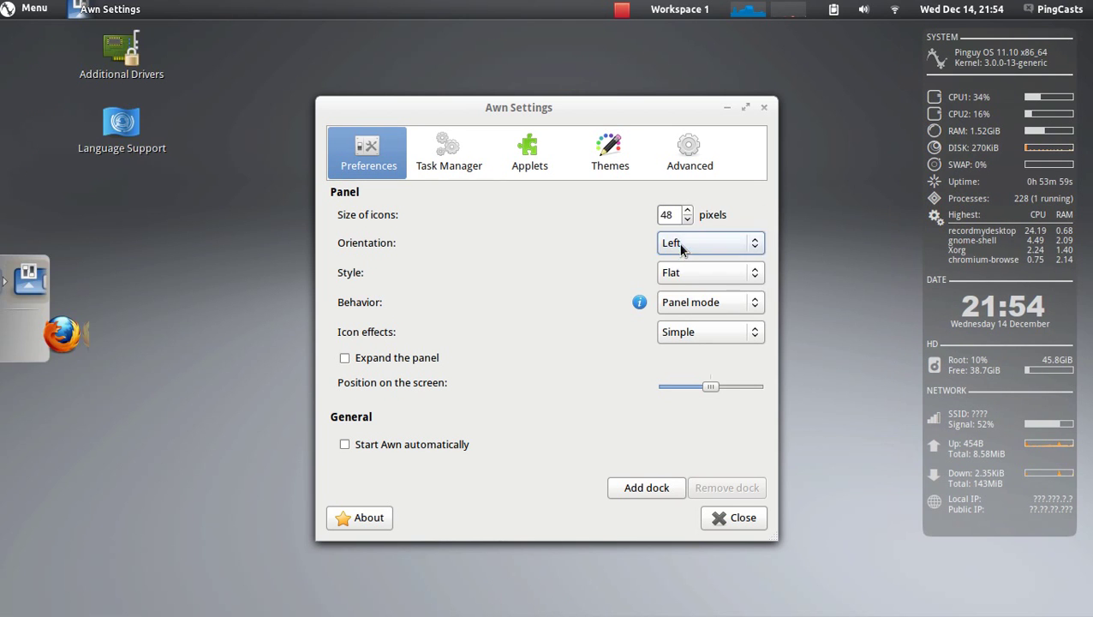
click(683, 246)
click(683, 303)
click(684, 302)
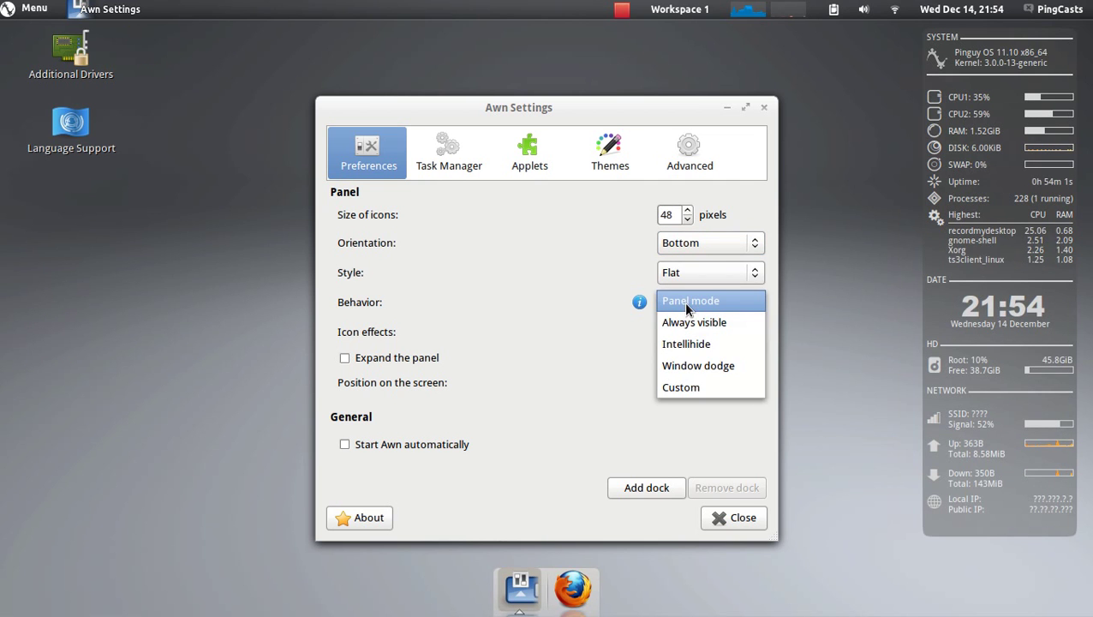
click(687, 306)
Set the dock style to Curved and the icon effect to 3D Spotlight Turn.
click(682, 273)
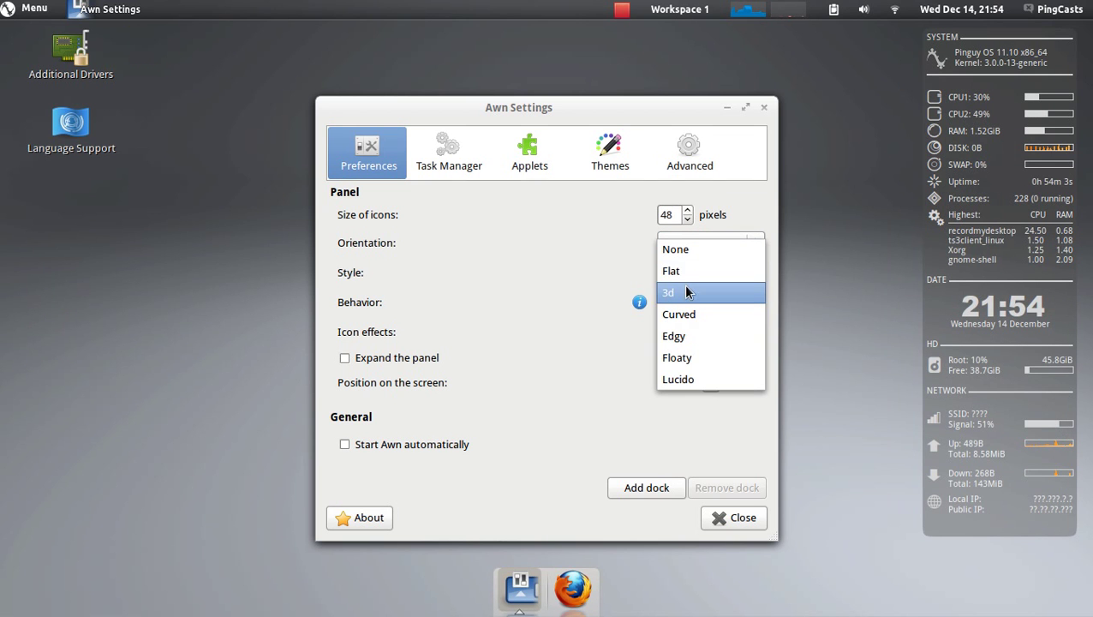
click(685, 293)
click(685, 273)
click(685, 293)
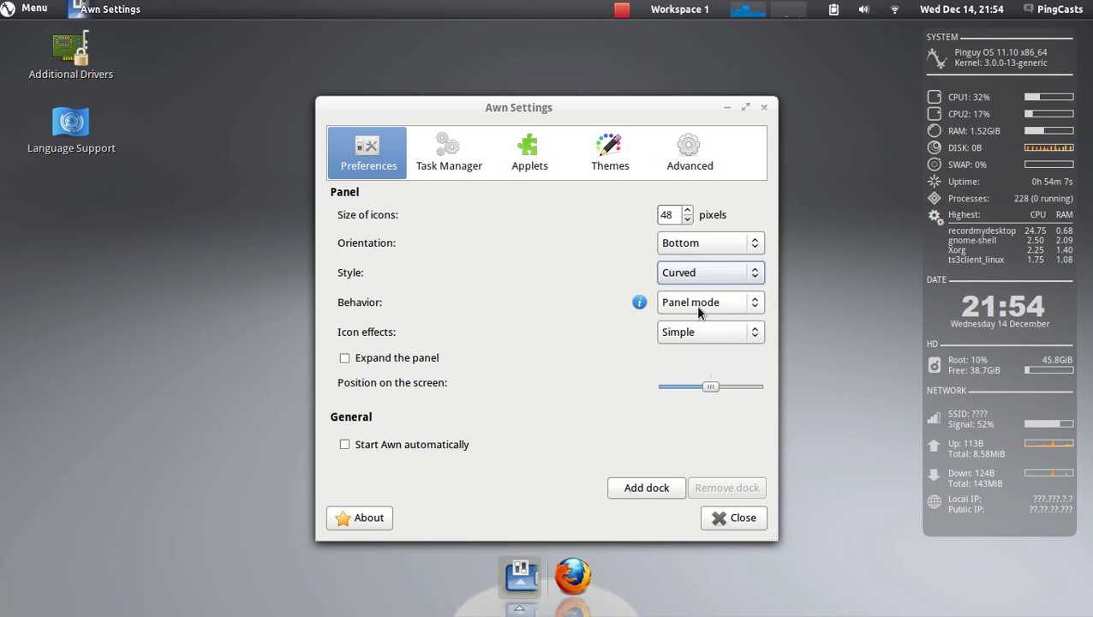
click(696, 309)
click(697, 309)
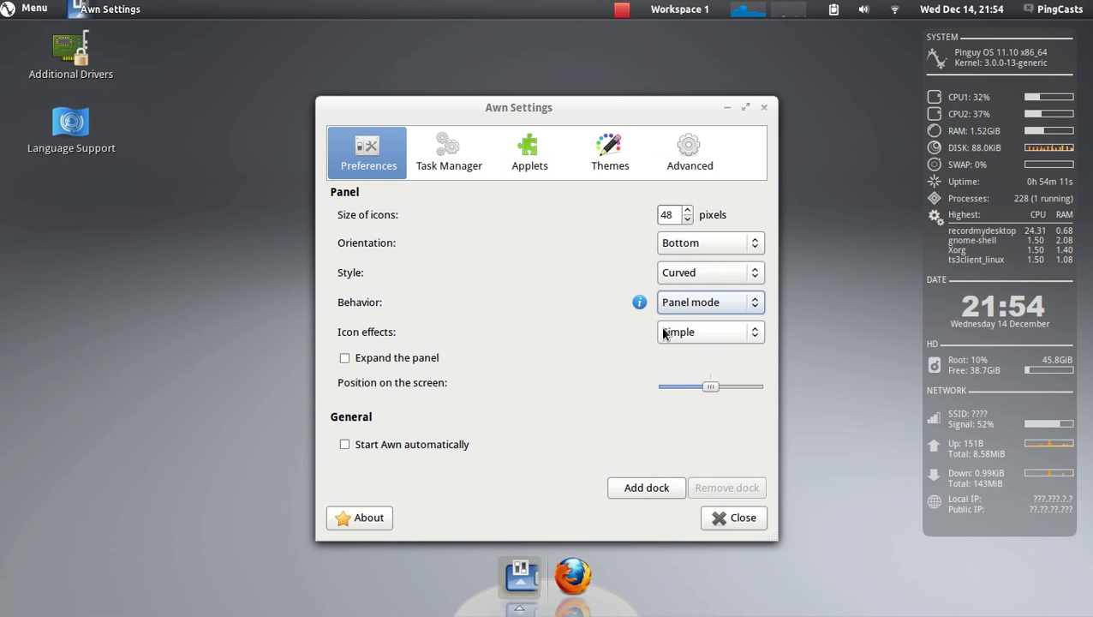
click(664, 332)
click(681, 482)
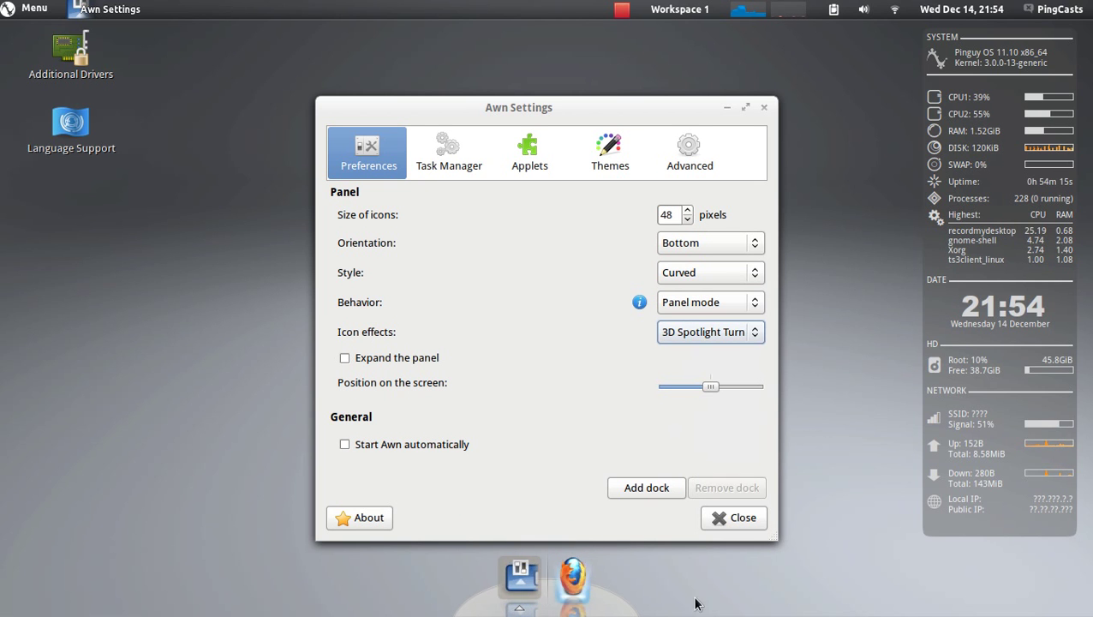
Select and apply the Dark Theme on the Themes tab.
click(621, 157)
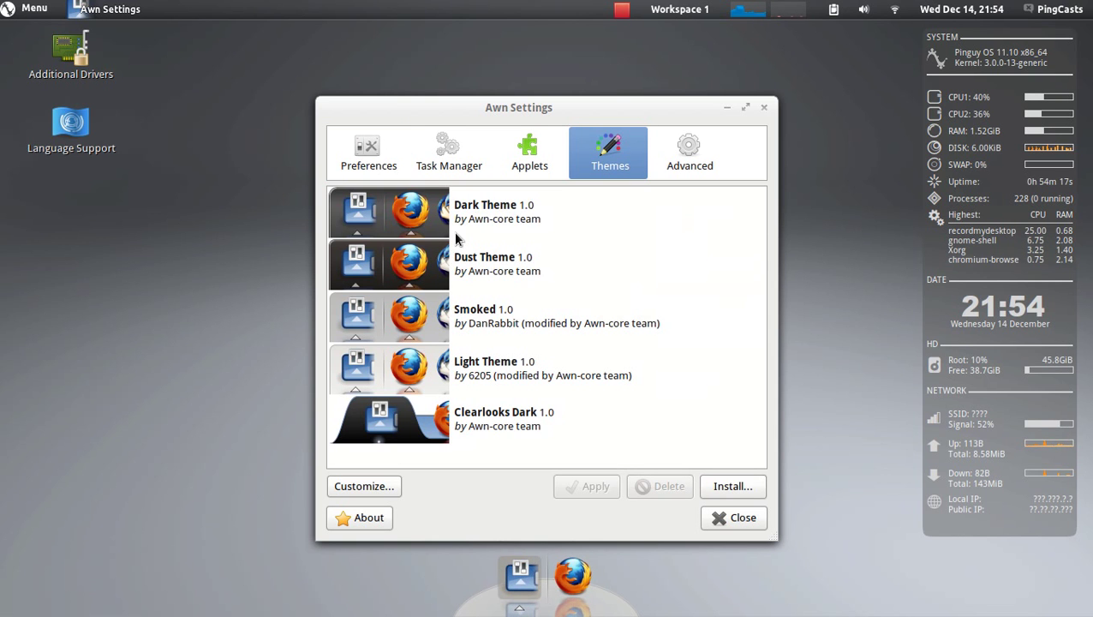
click(454, 230)
click(583, 486)
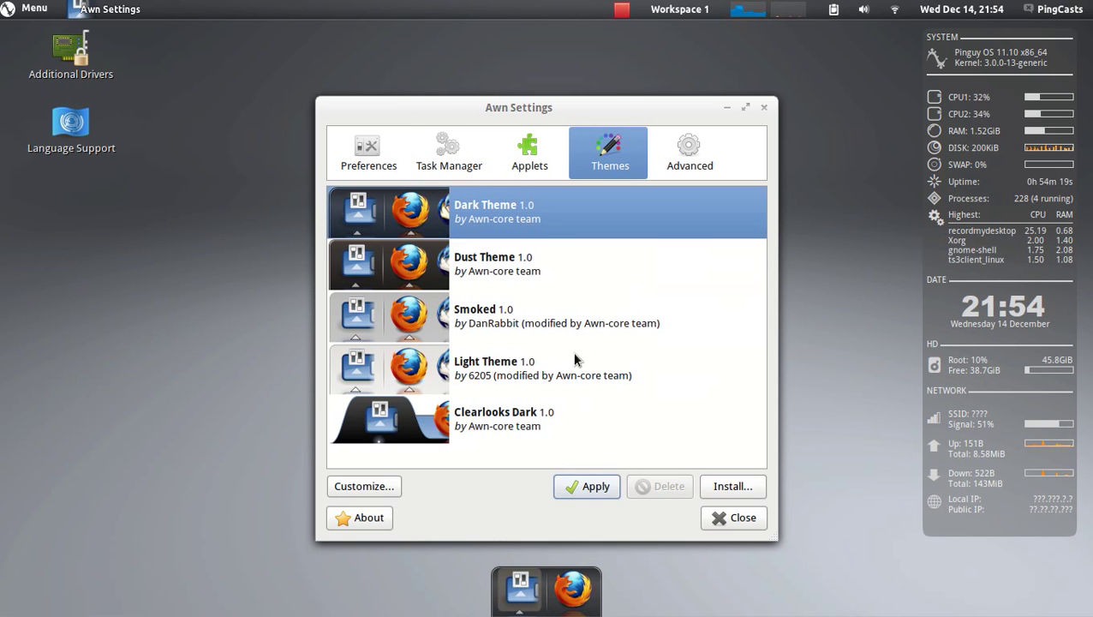
On Preferences, switch the dock style to 3d and then back to Curved.
click(364, 149)
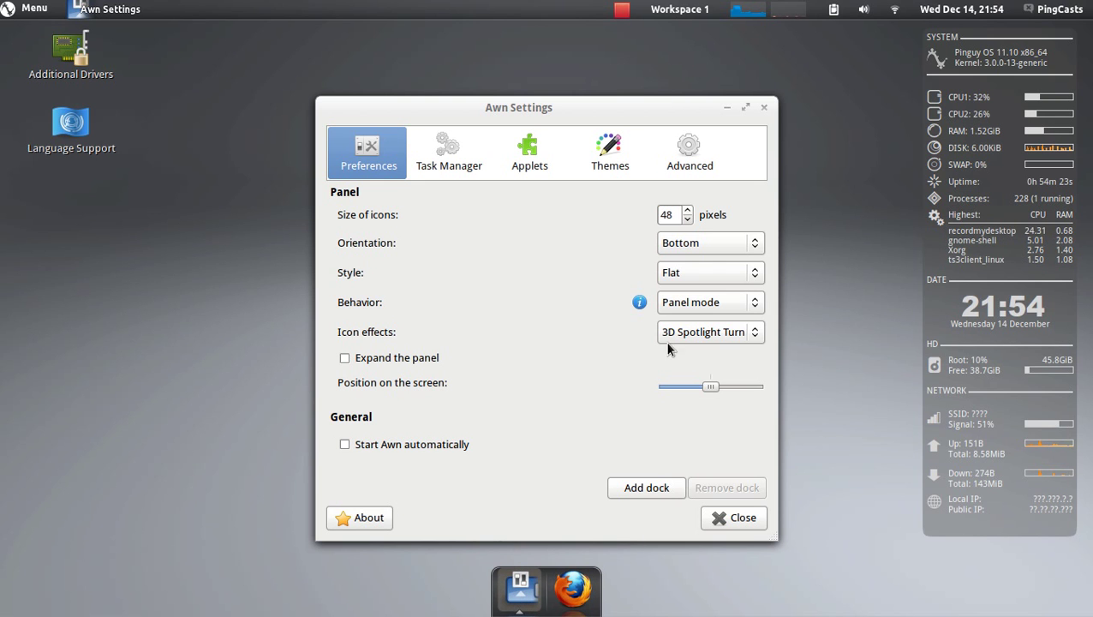
click(683, 272)
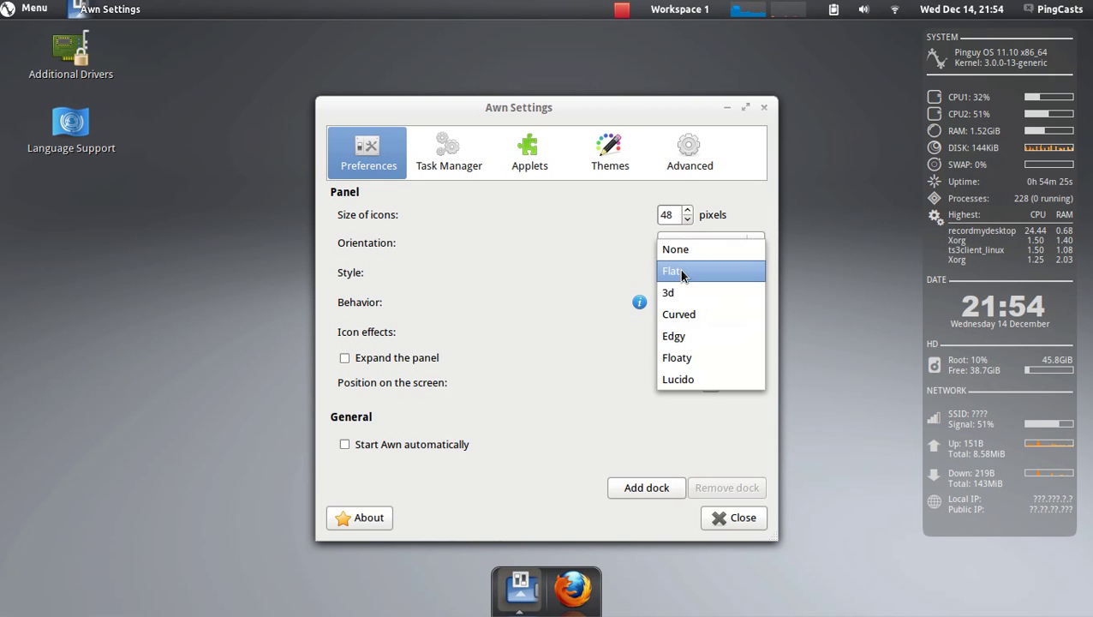
click(682, 291)
click(683, 276)
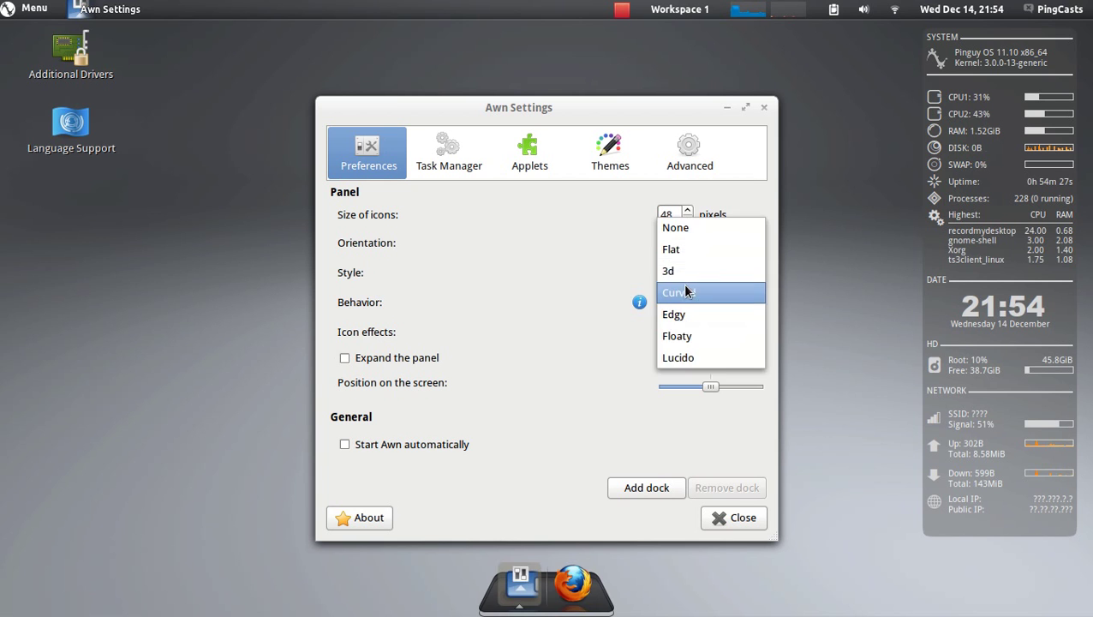
click(683, 287)
On the Applets tab, activate the Awn System Monitor applet.
click(484, 154)
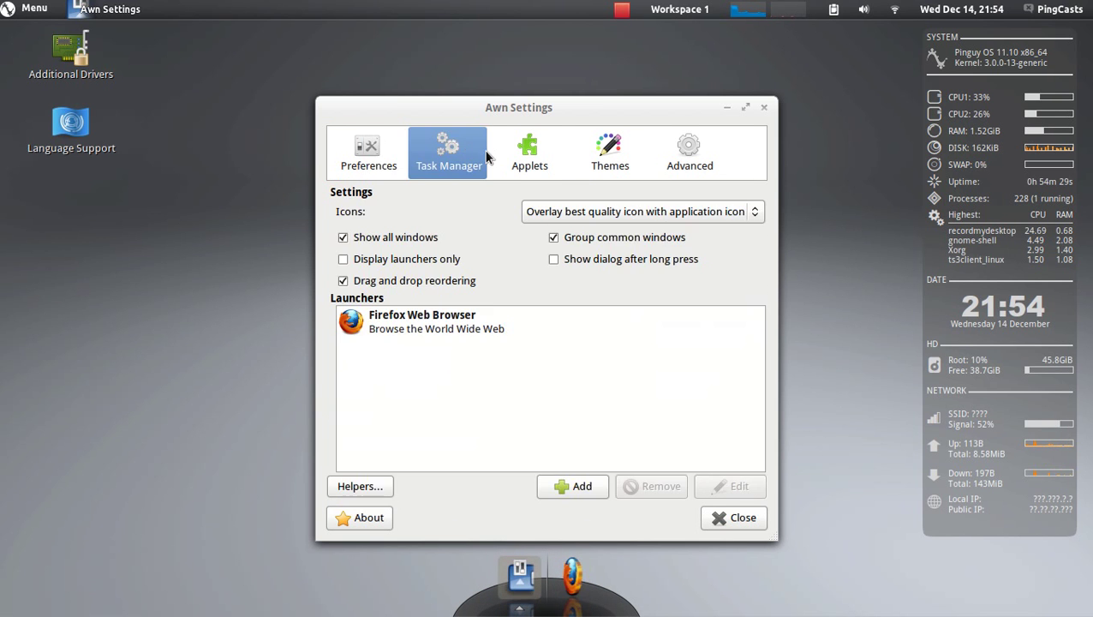
click(514, 151)
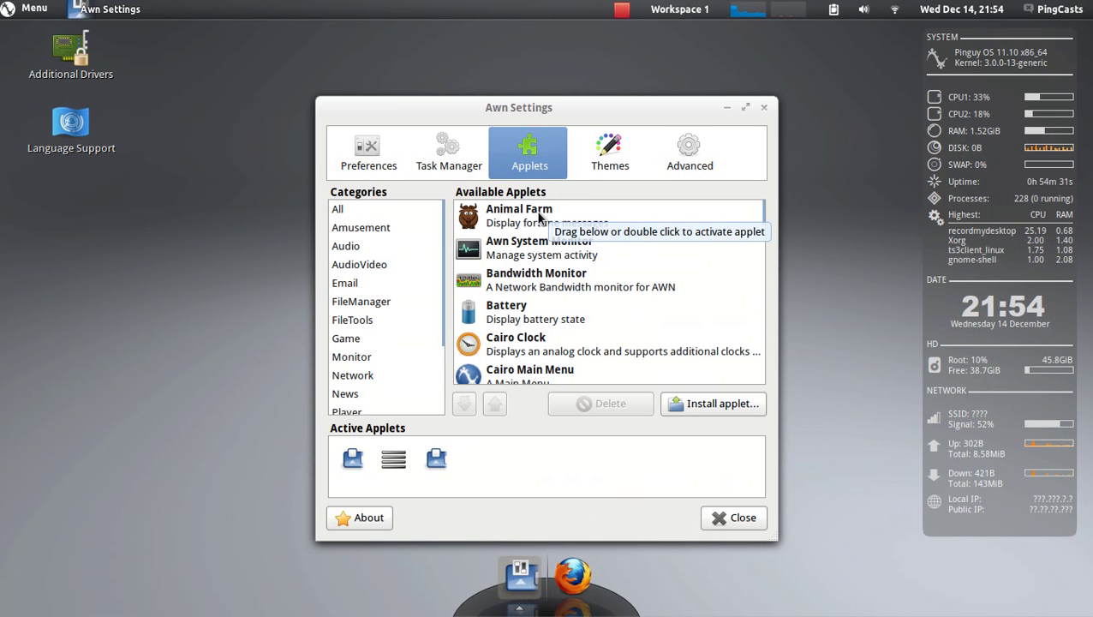
click(544, 247)
click(461, 406)
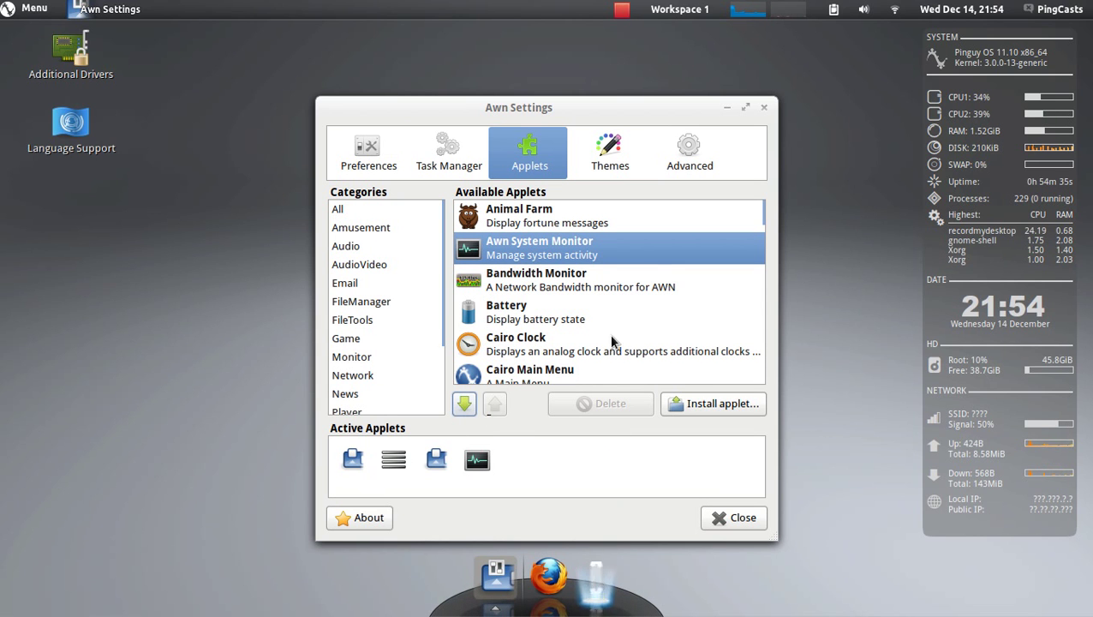
Activate the Cairo Main Menu applet and try its application and places lists on the dock.
scroll(591, 278, down, 1)
scroll(590, 276, down, 1)
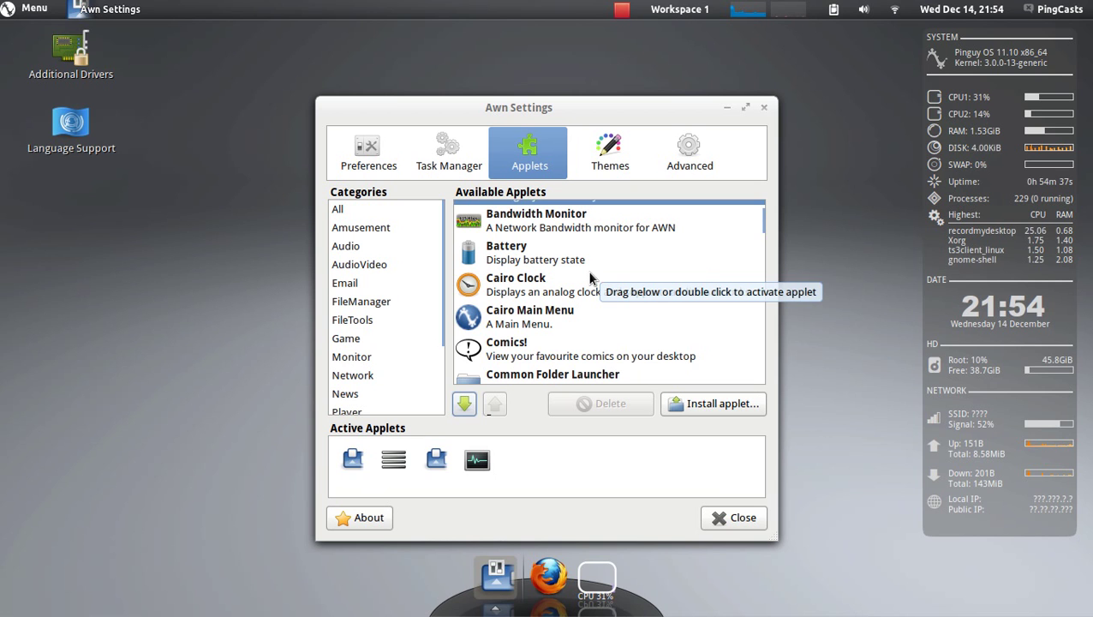
click(462, 330)
click(464, 403)
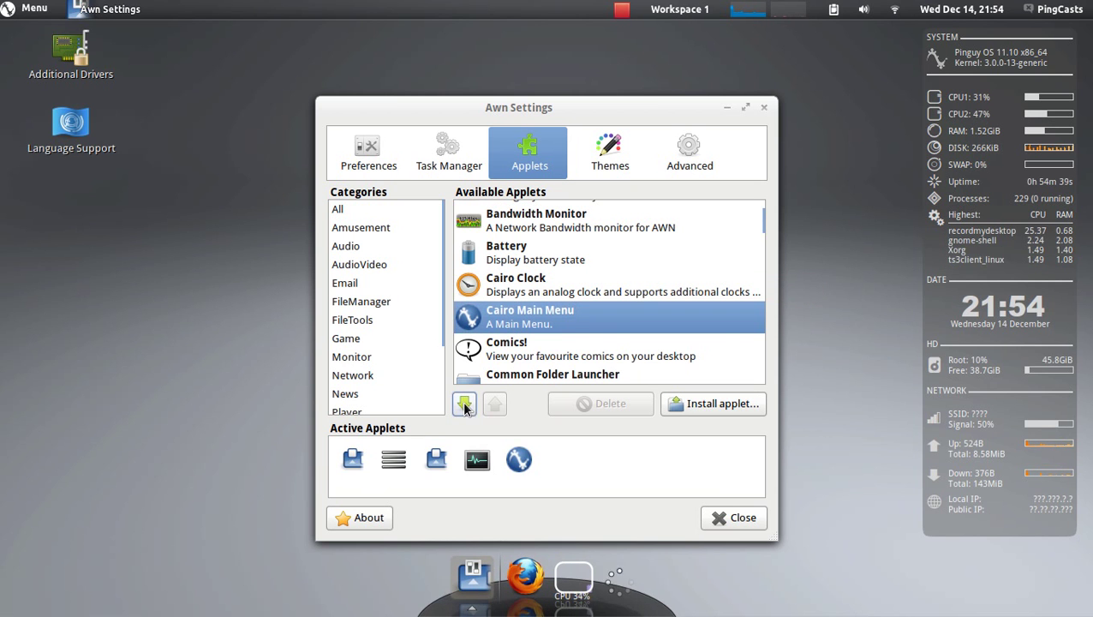
click(611, 563)
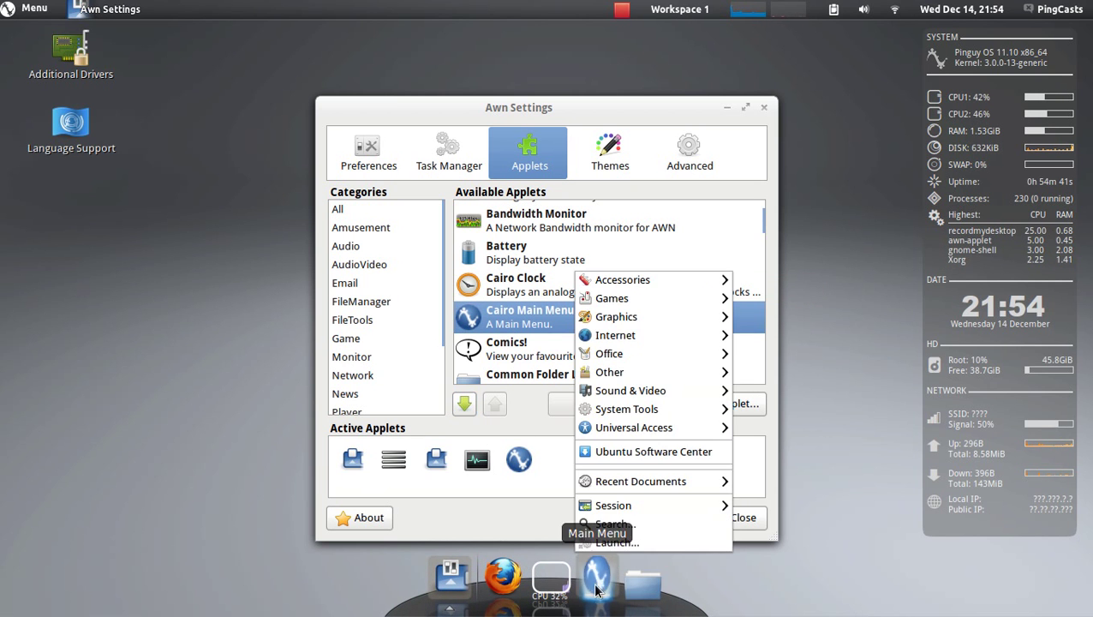
middle_click(602, 569)
click(643, 240)
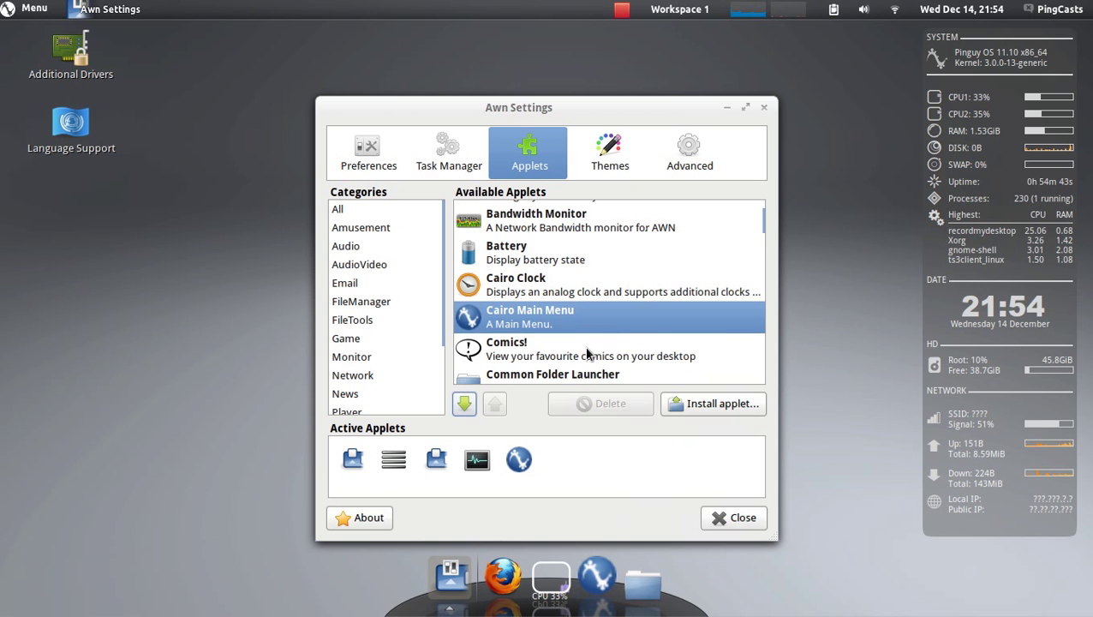
scroll(586, 350, down, 3)
scroll(586, 352, down, 2)
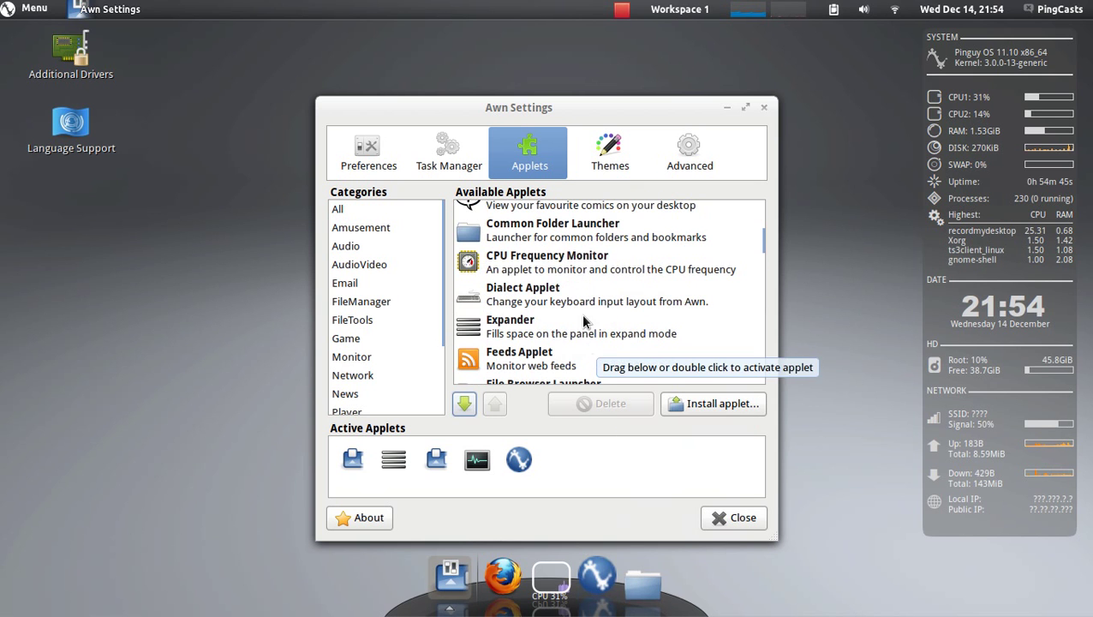
Activate the CPU Frequency Monitor applet and view its frequency and governor options.
click(563, 270)
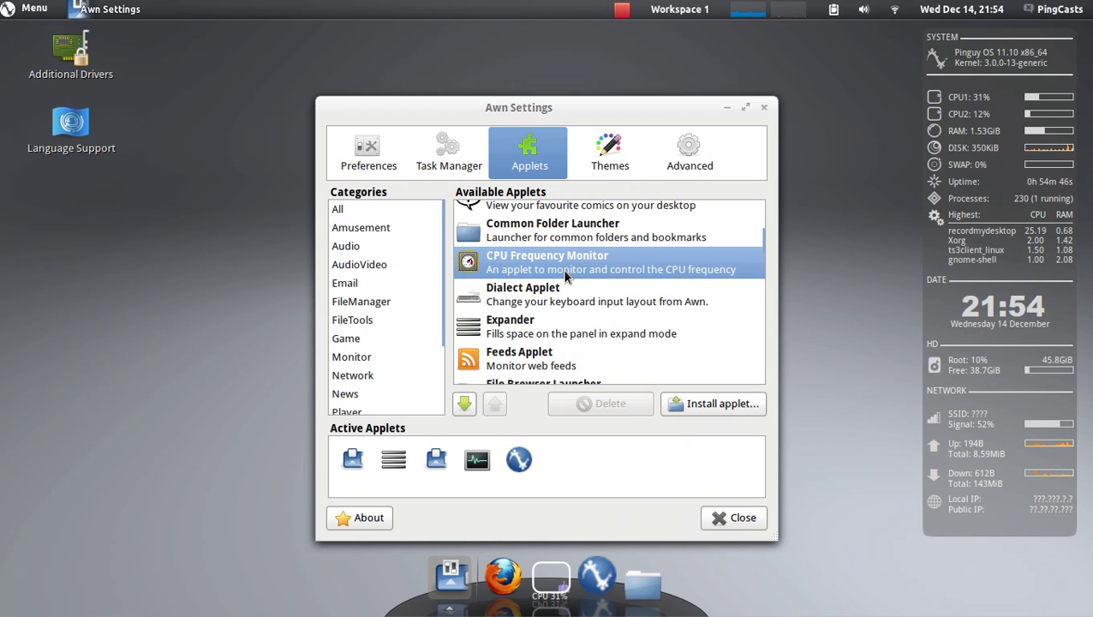
click(463, 404)
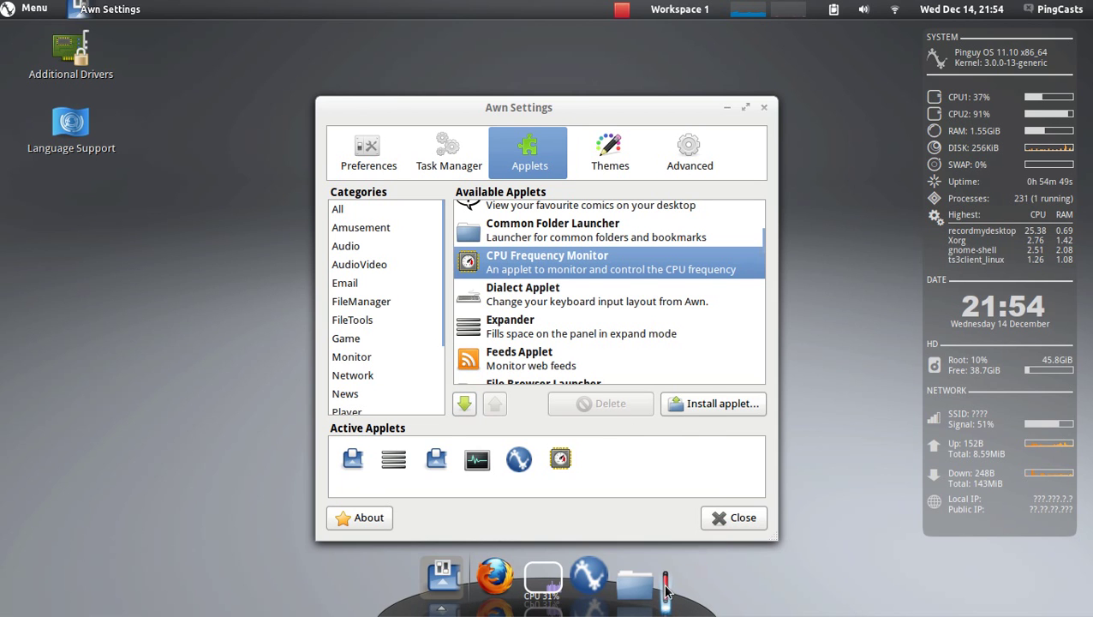
click(666, 582)
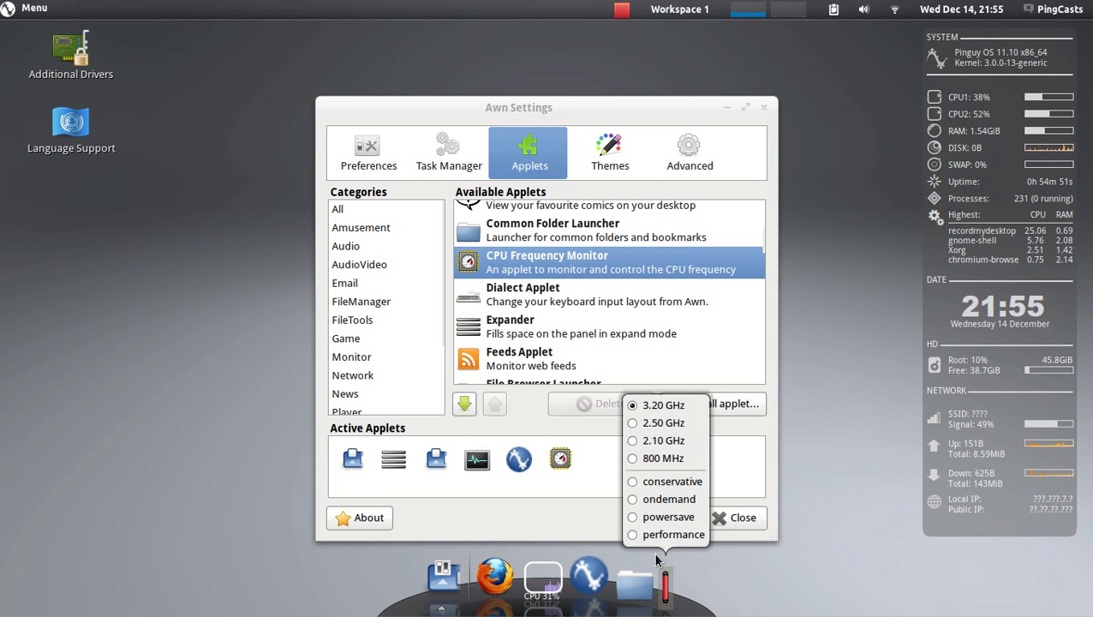
In the CPU Frequency Monitor preferences, keep Processor at 0 and close.
right_click(666, 582)
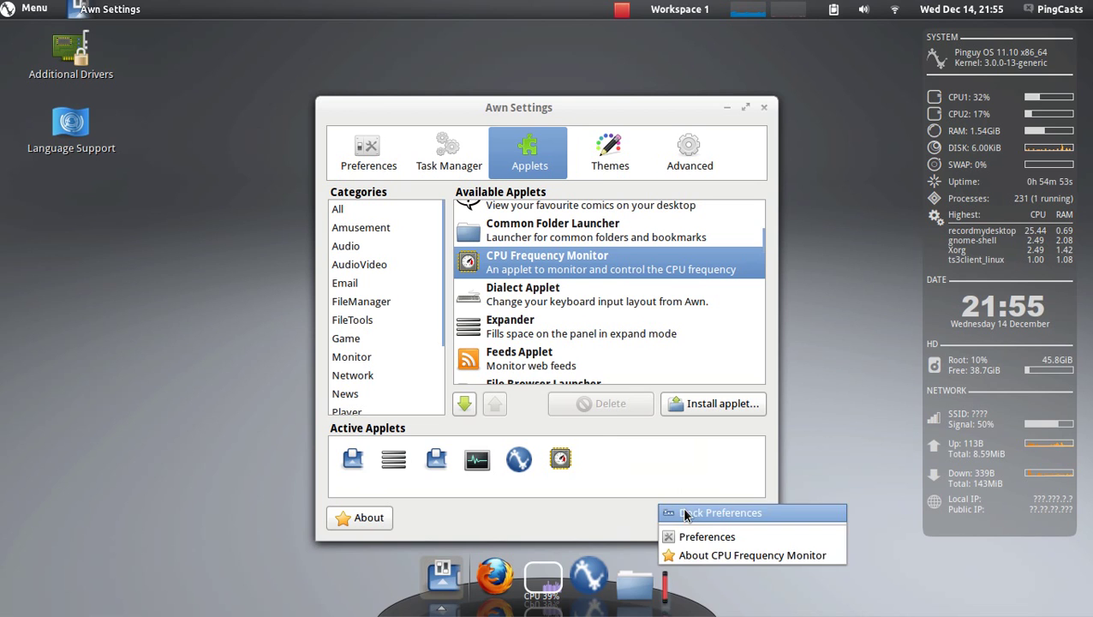
click(704, 536)
click(579, 302)
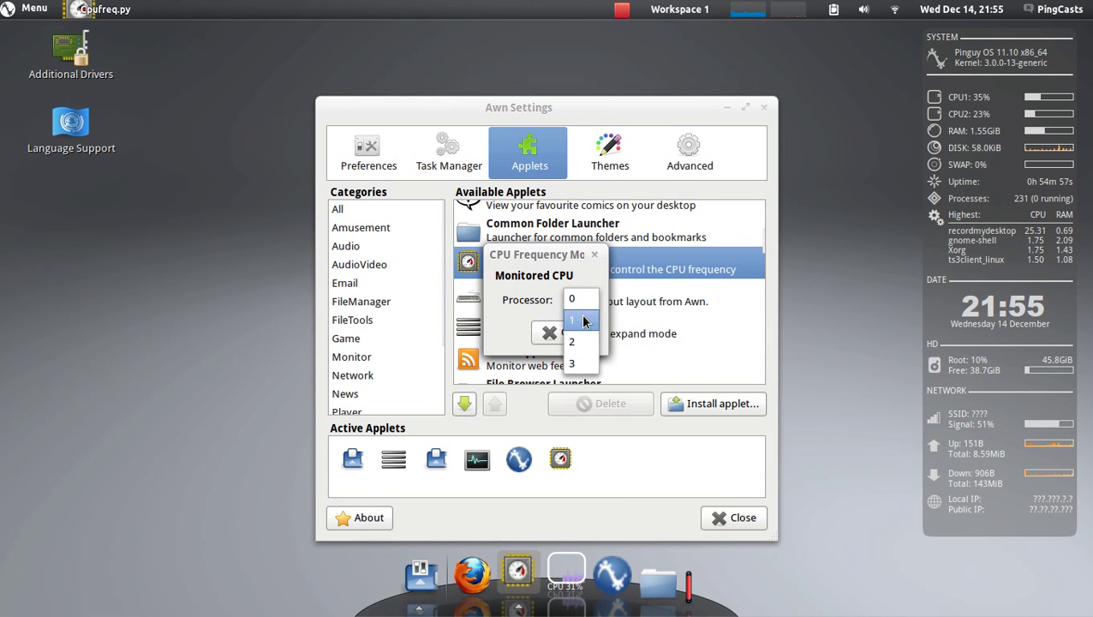
click(581, 298)
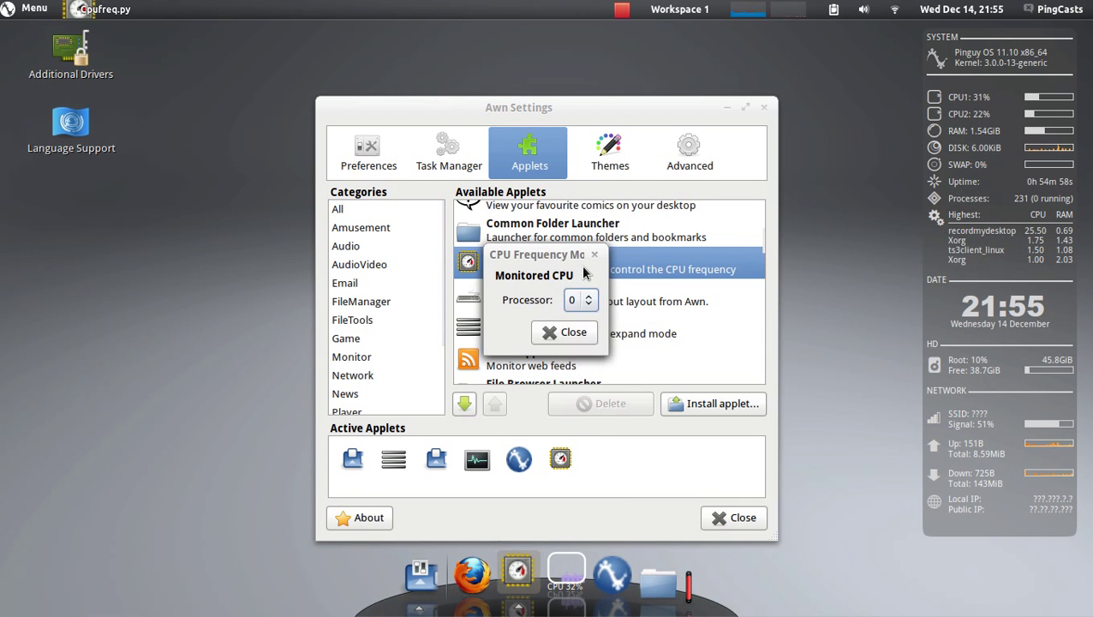
click(567, 334)
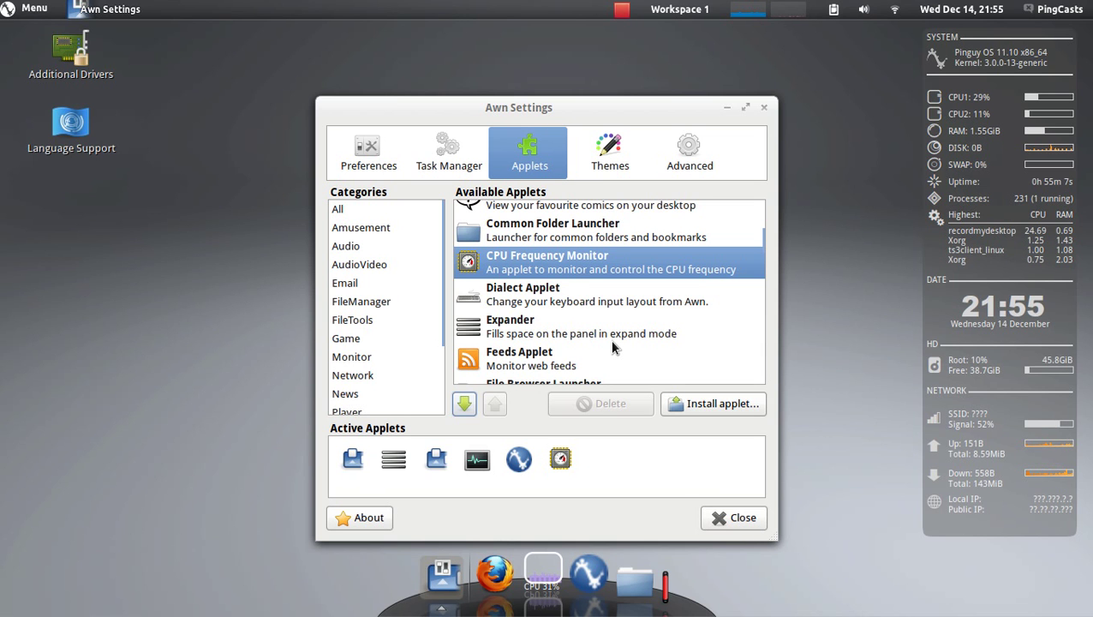
Activate the Garbage trash applet.
scroll(604, 327, down, 3)
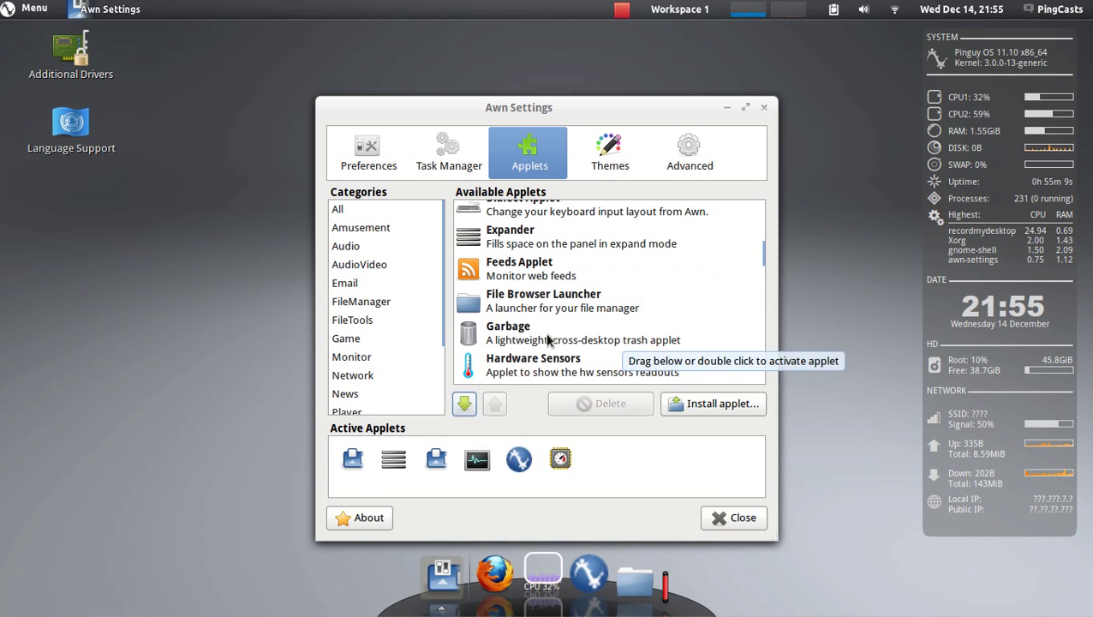
click(548, 340)
click(461, 406)
Activate the Hardware Sensors applet and open its Preferences from the dock icon.
scroll(575, 257, down, 3)
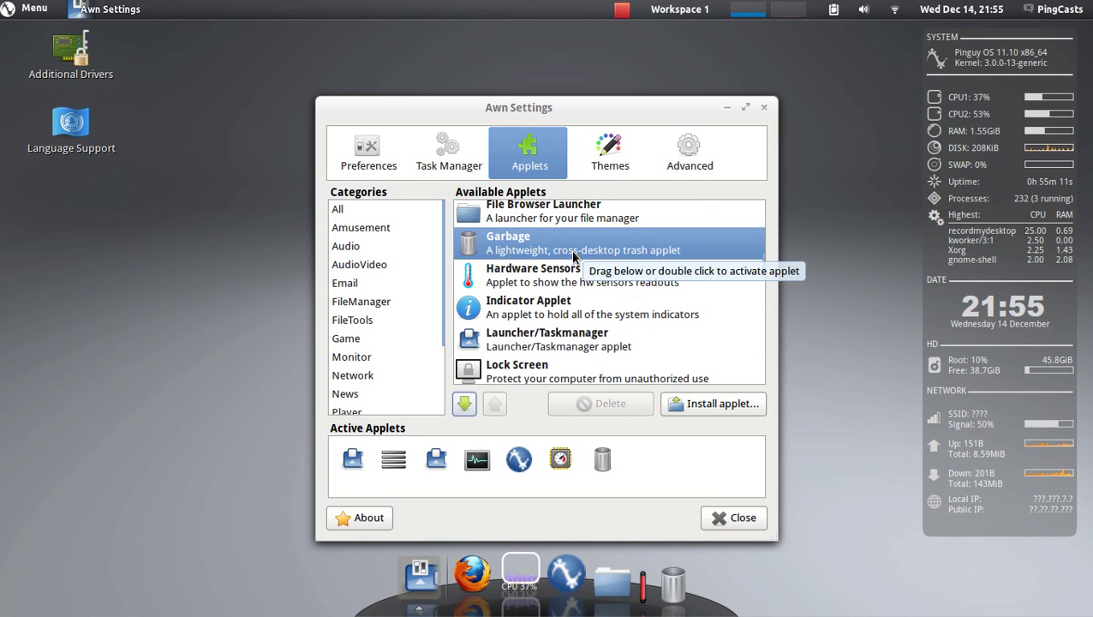
click(570, 272)
click(464, 404)
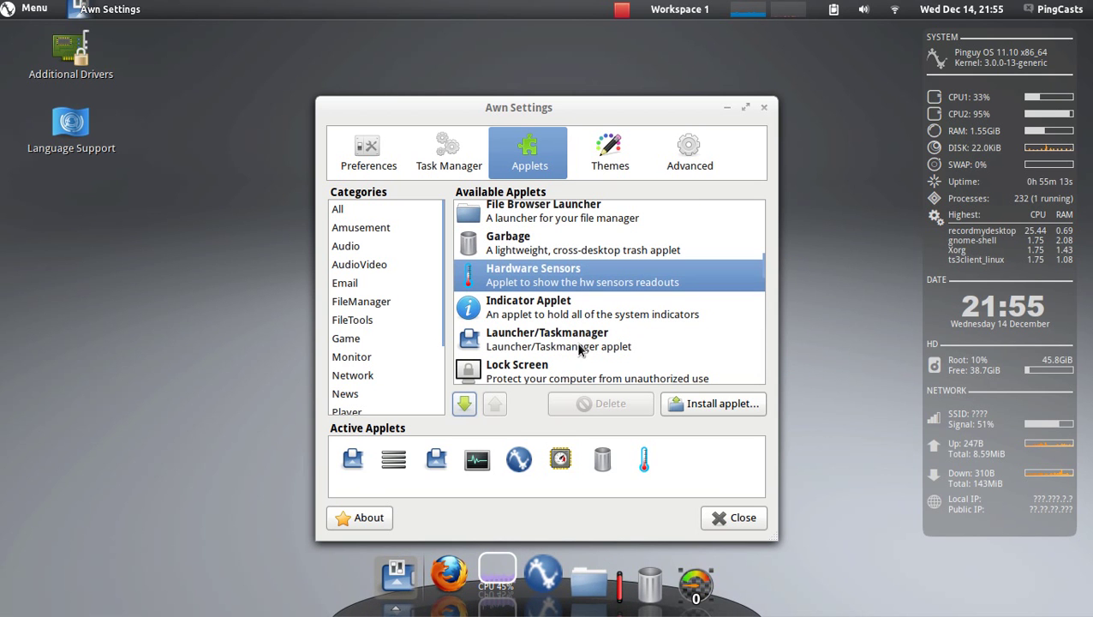
right_click(692, 584)
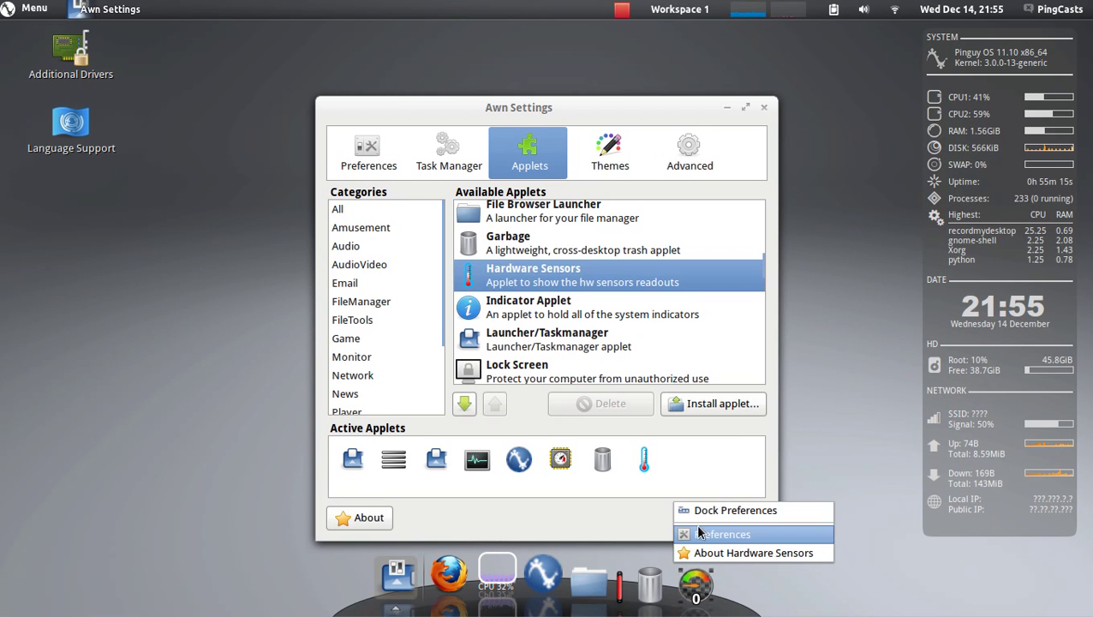
click(697, 531)
Set the Hardware Sensors temperature unit to Fahrenheit.
click(374, 110)
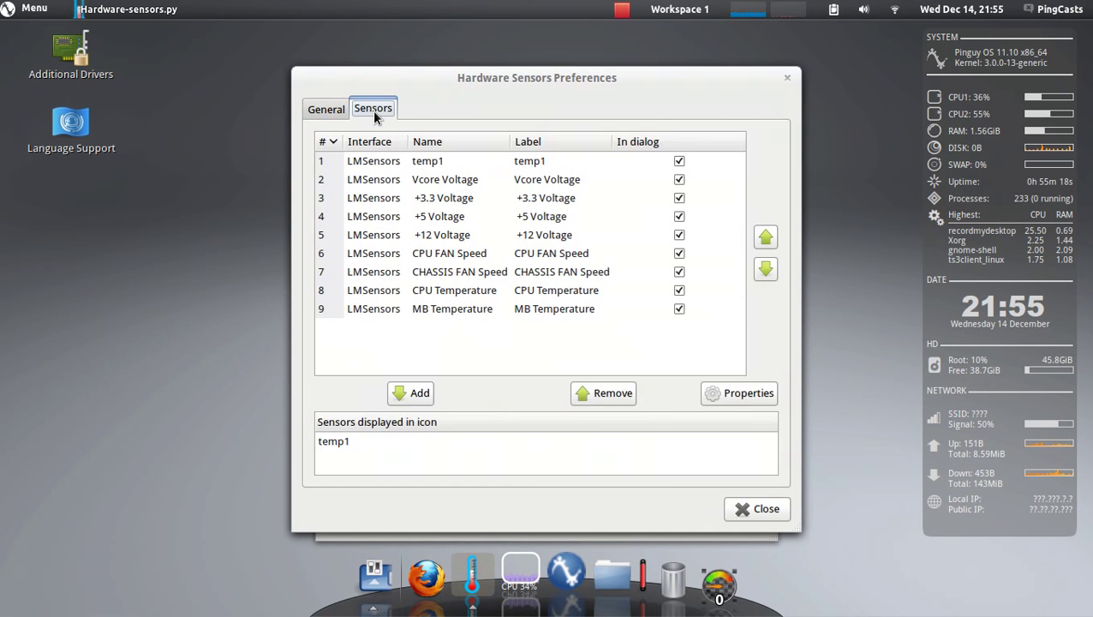
click(326, 109)
click(476, 200)
click(467, 212)
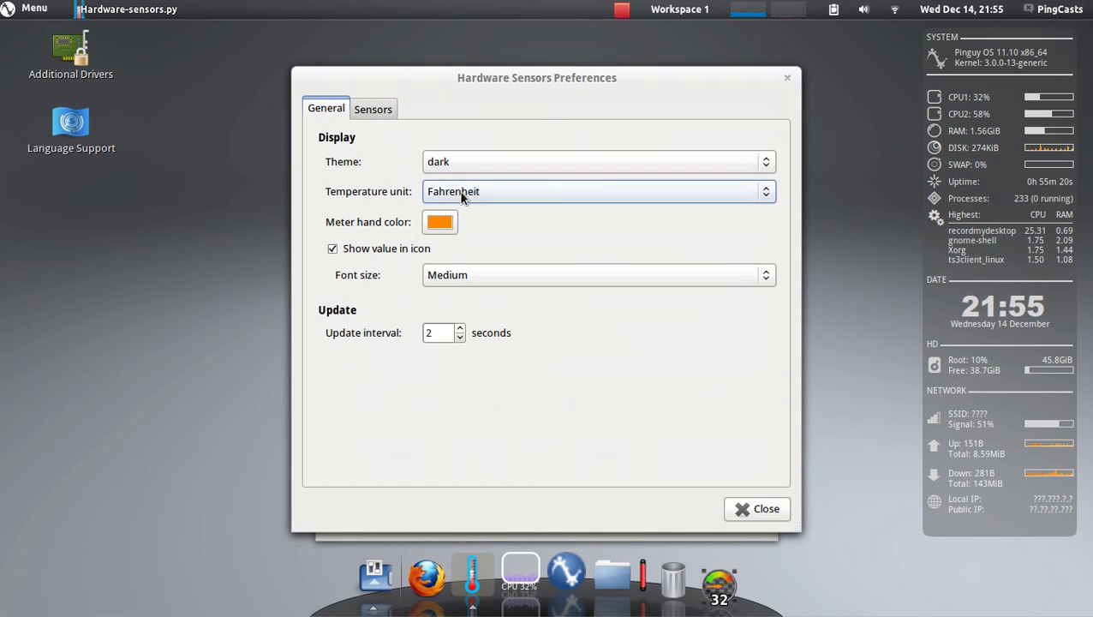
Show CPU Temperature and MB Temperature in the sensor icon, remove temp1, and close.
click(373, 109)
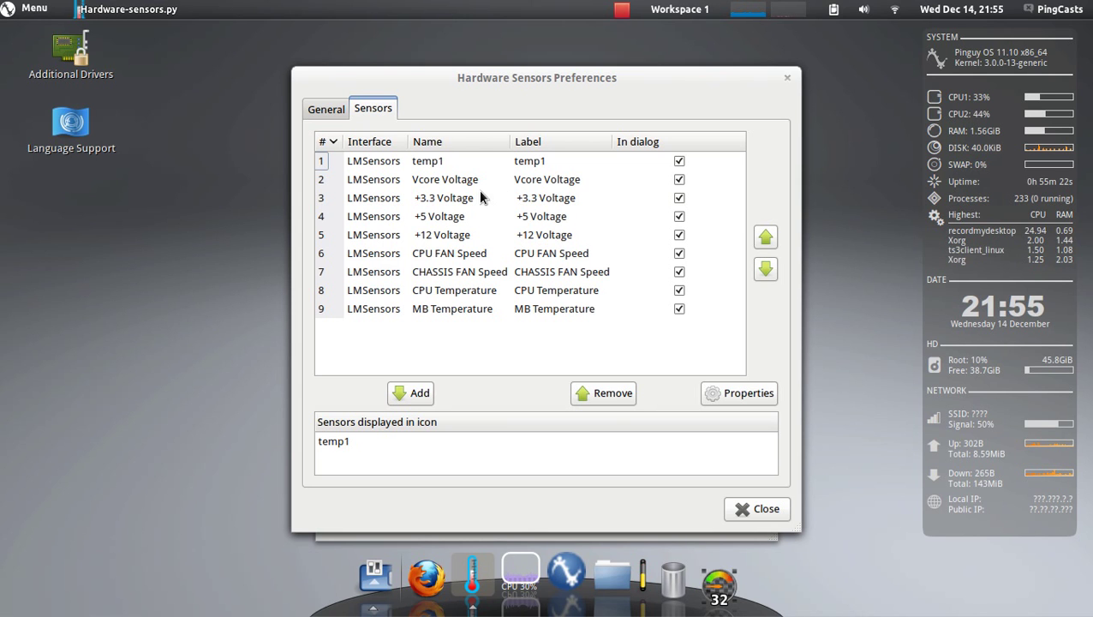
click(446, 177)
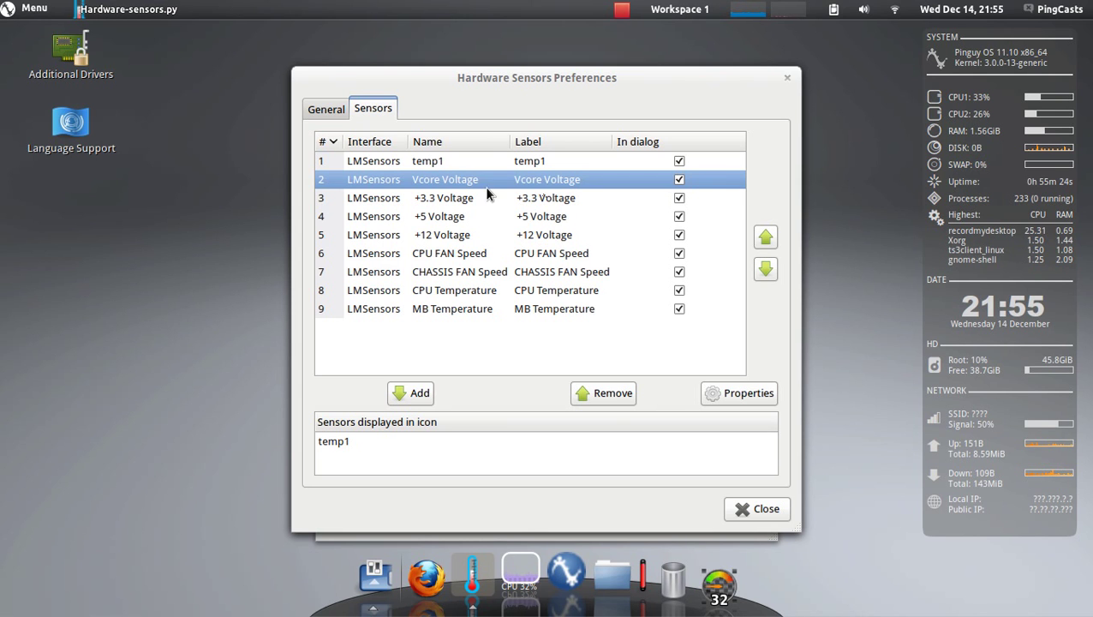
click(472, 291)
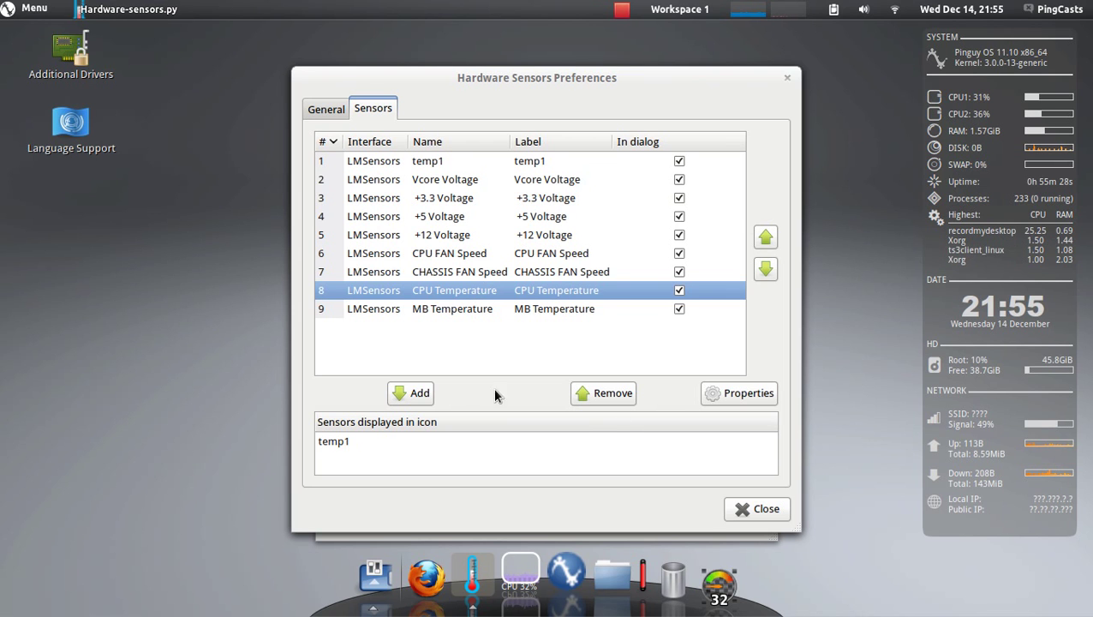
click(420, 394)
click(394, 437)
click(591, 394)
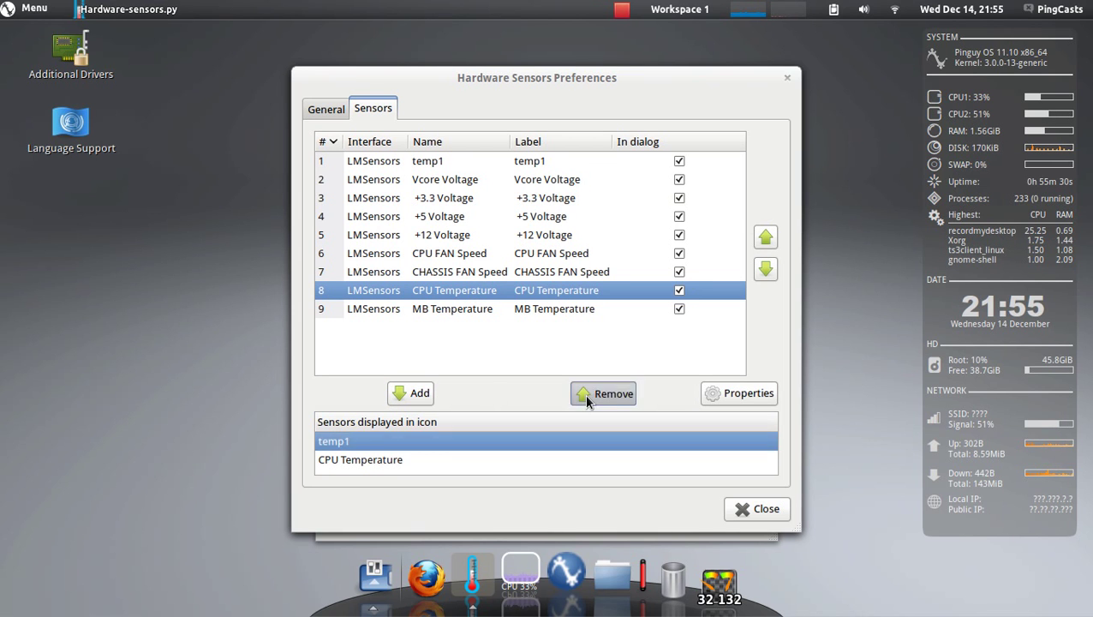
click(419, 310)
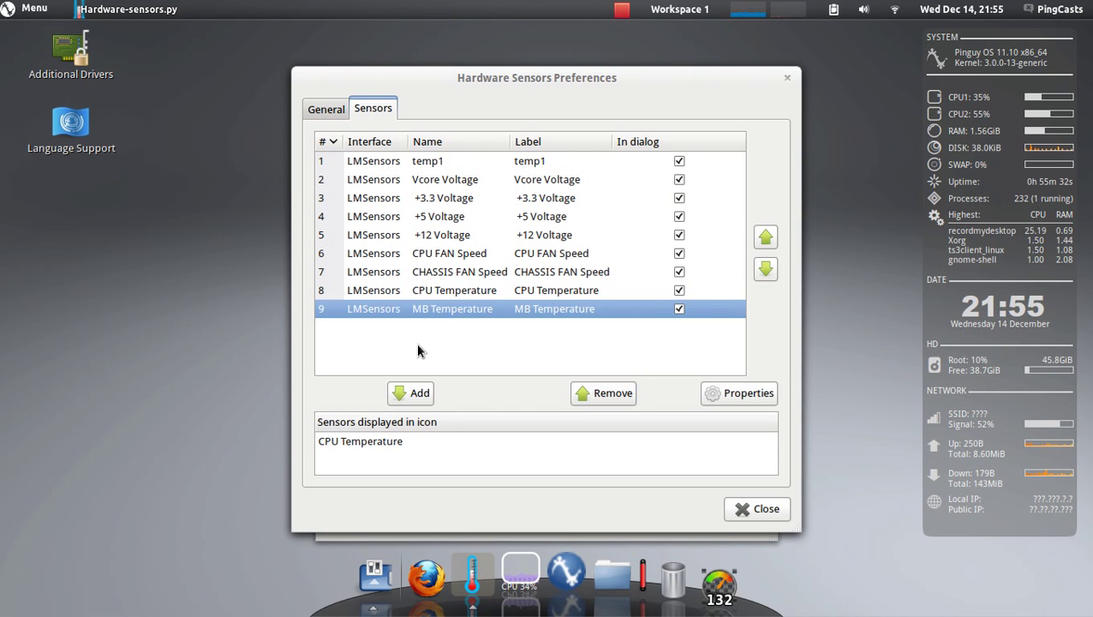
click(418, 396)
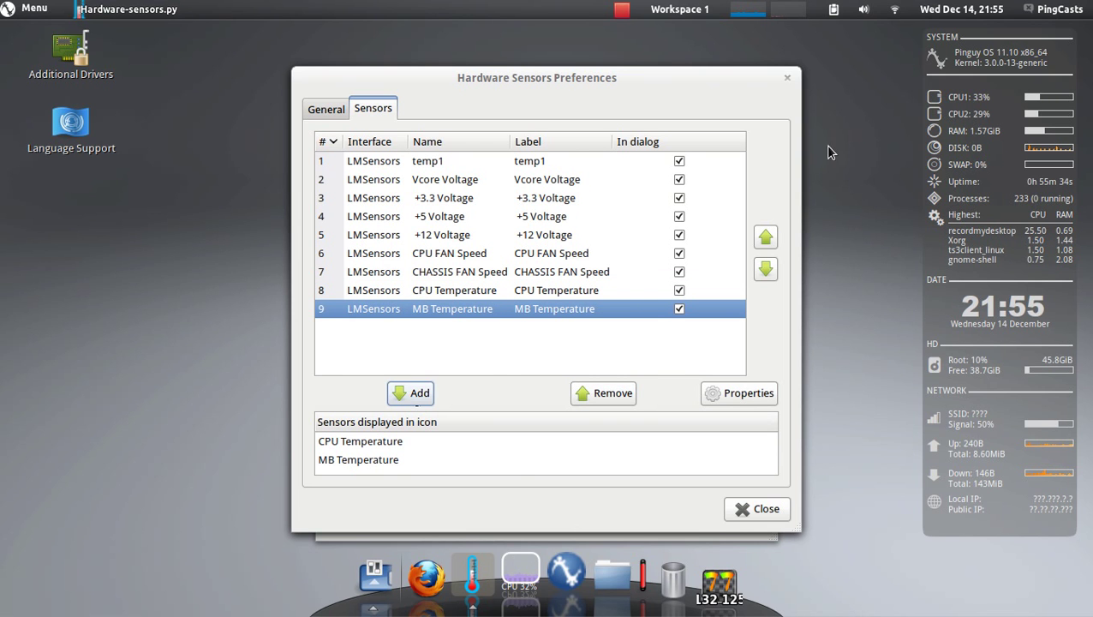
click(787, 78)
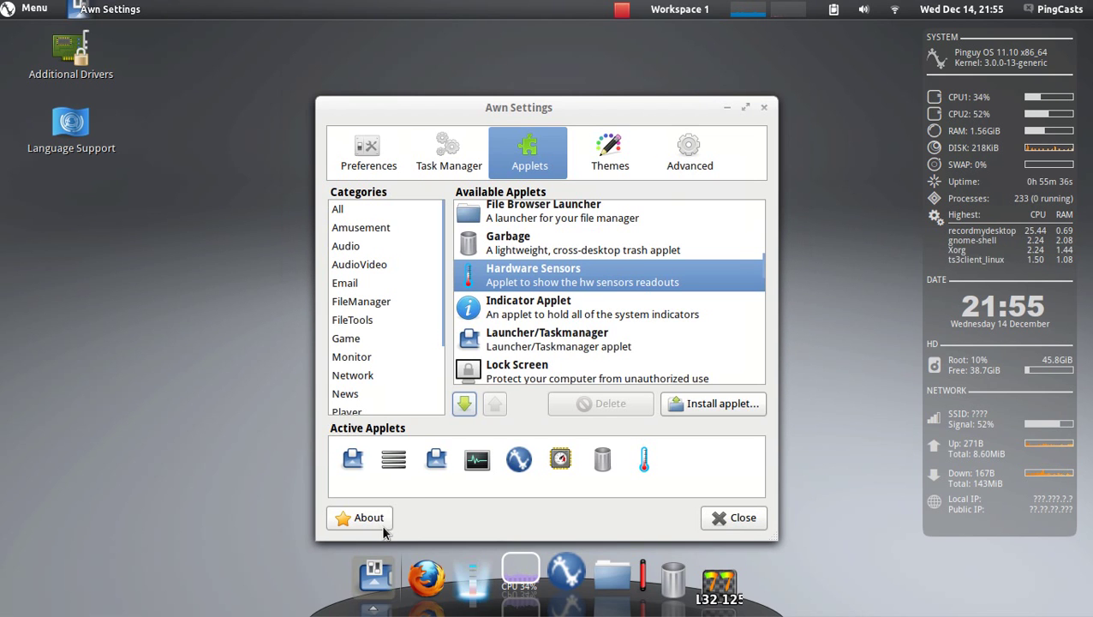
On the Task Manager tab, start a new launcher in Desktop Entry Editor, then cancel it.
click(443, 147)
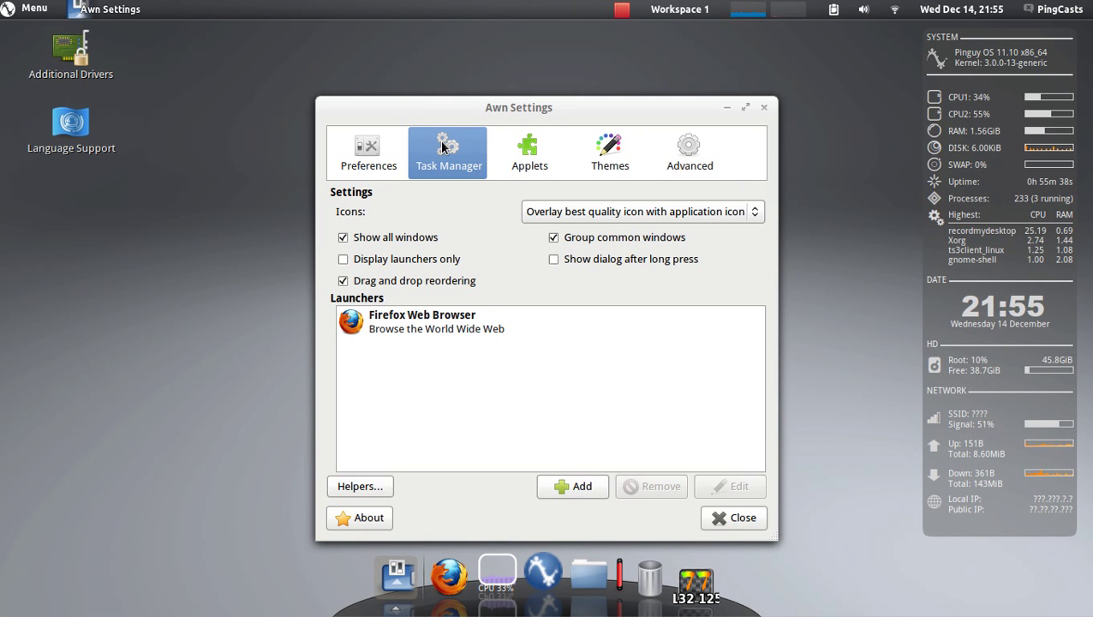
click(555, 447)
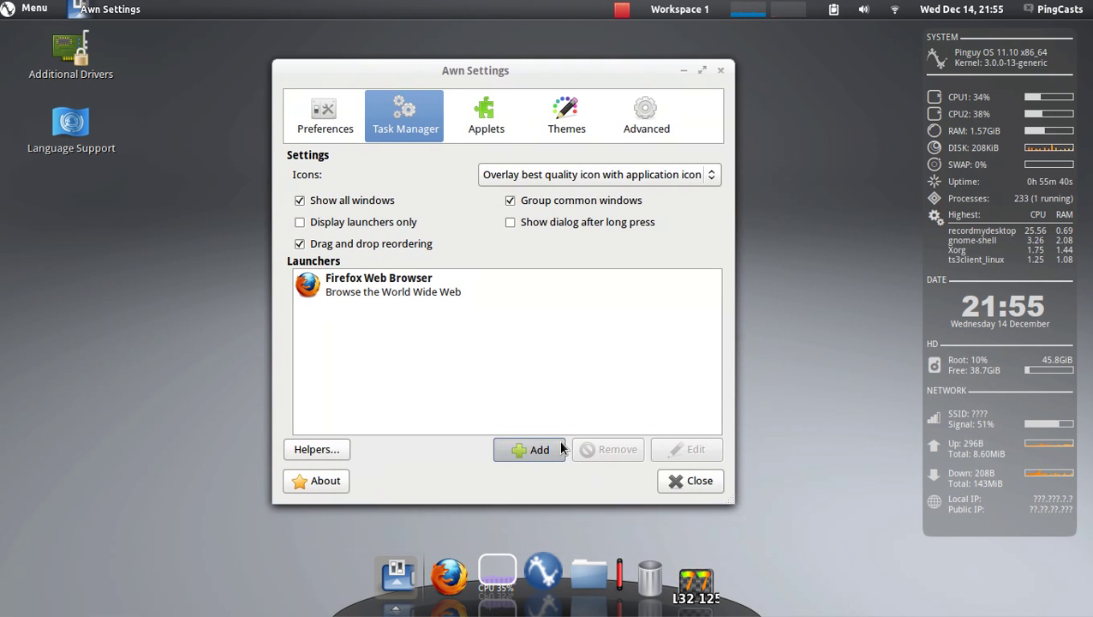
click(399, 268)
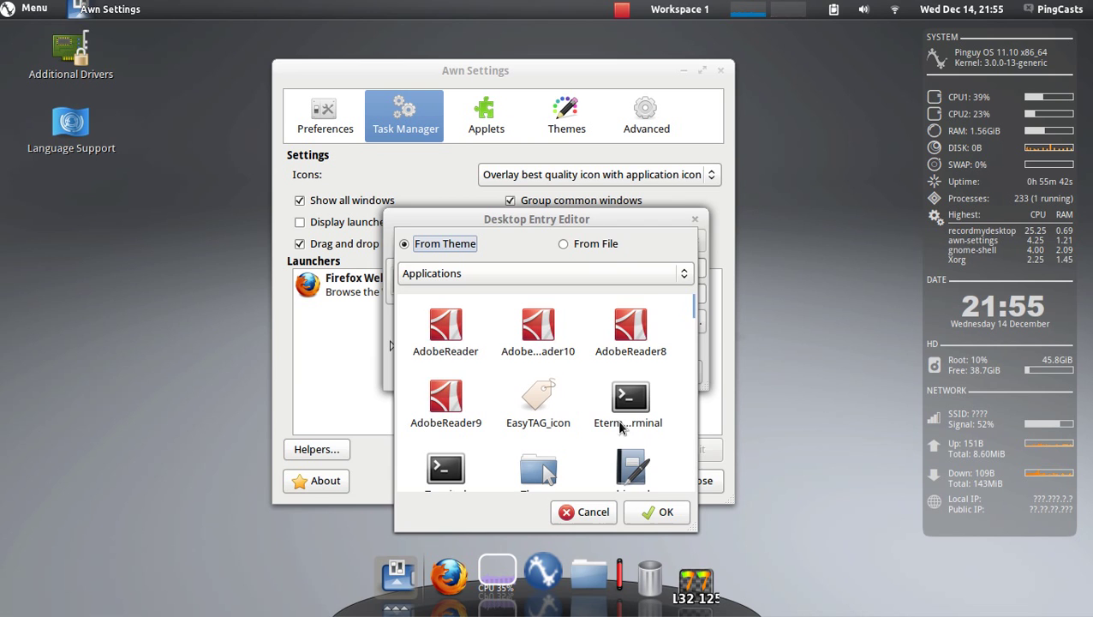
click(585, 511)
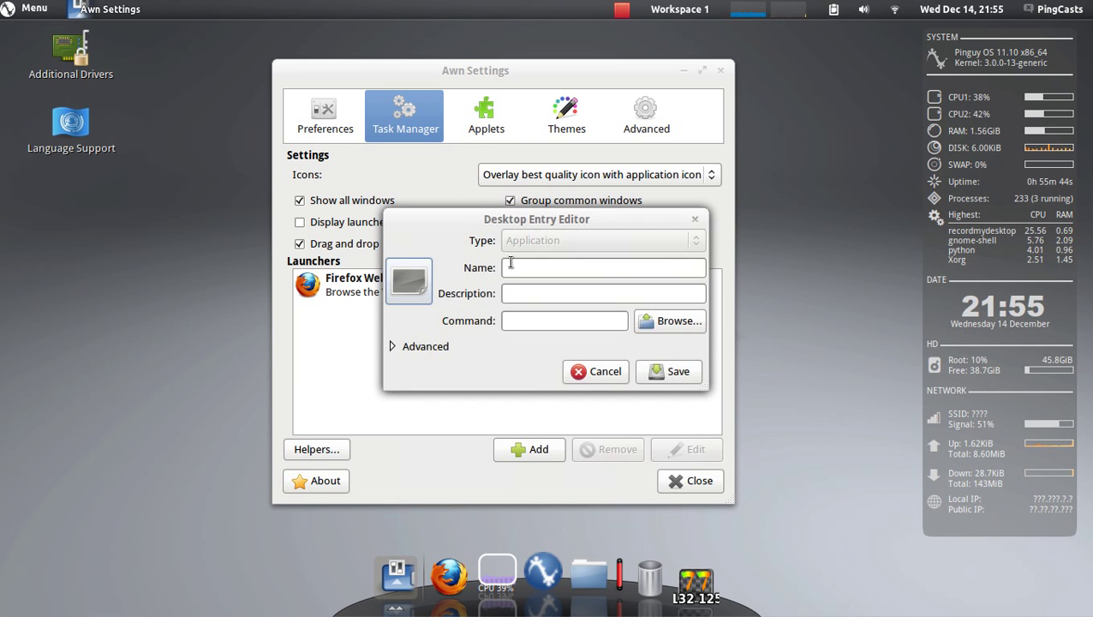
click(511, 266)
click(521, 292)
click(528, 319)
click(574, 377)
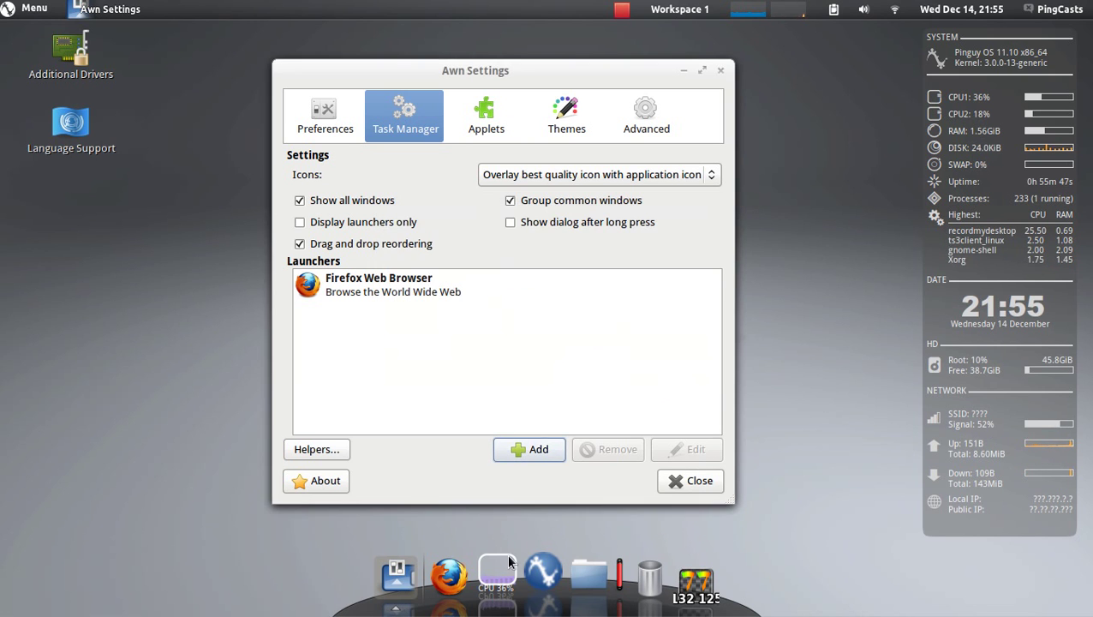
Add Archive Manager from Accessories as a dock launcher, then remove it again.
click(541, 586)
mouse_move(559, 280)
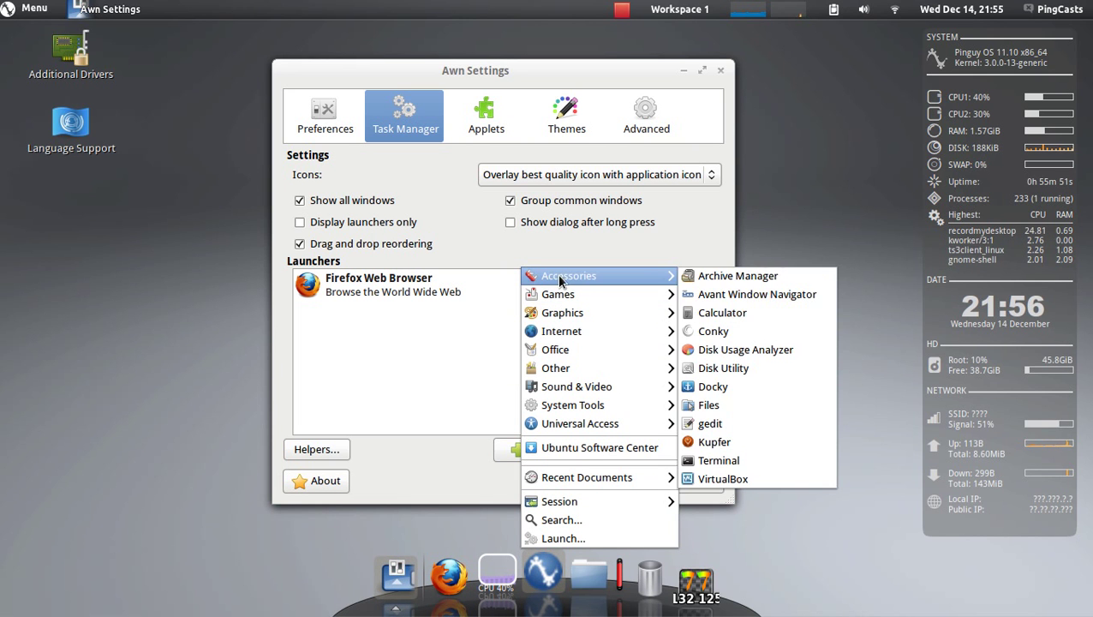
click(735, 275)
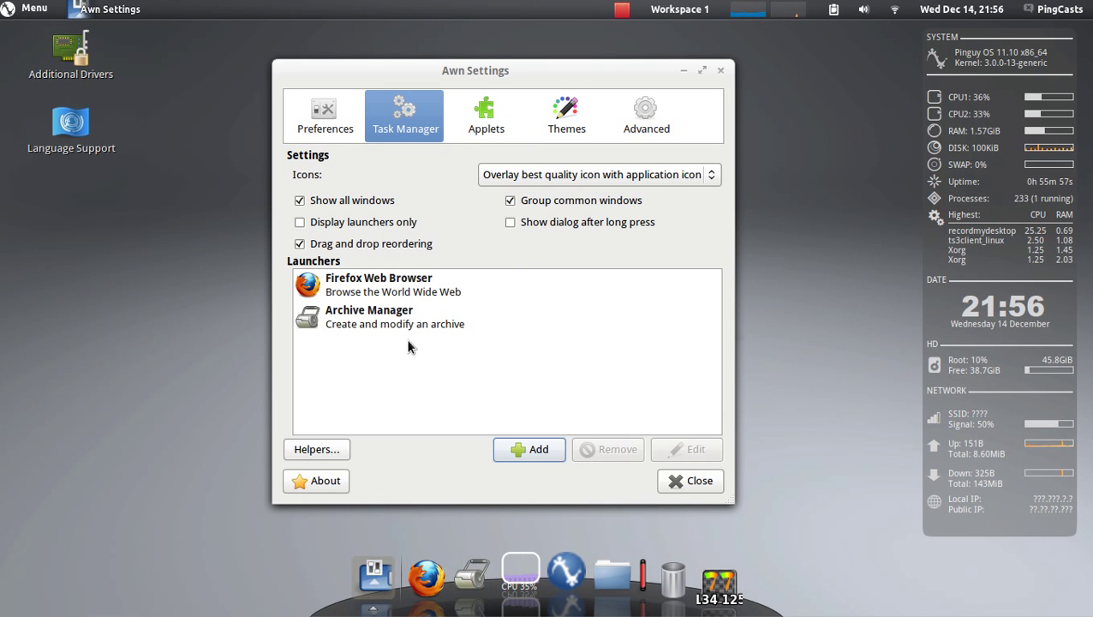
click(407, 321)
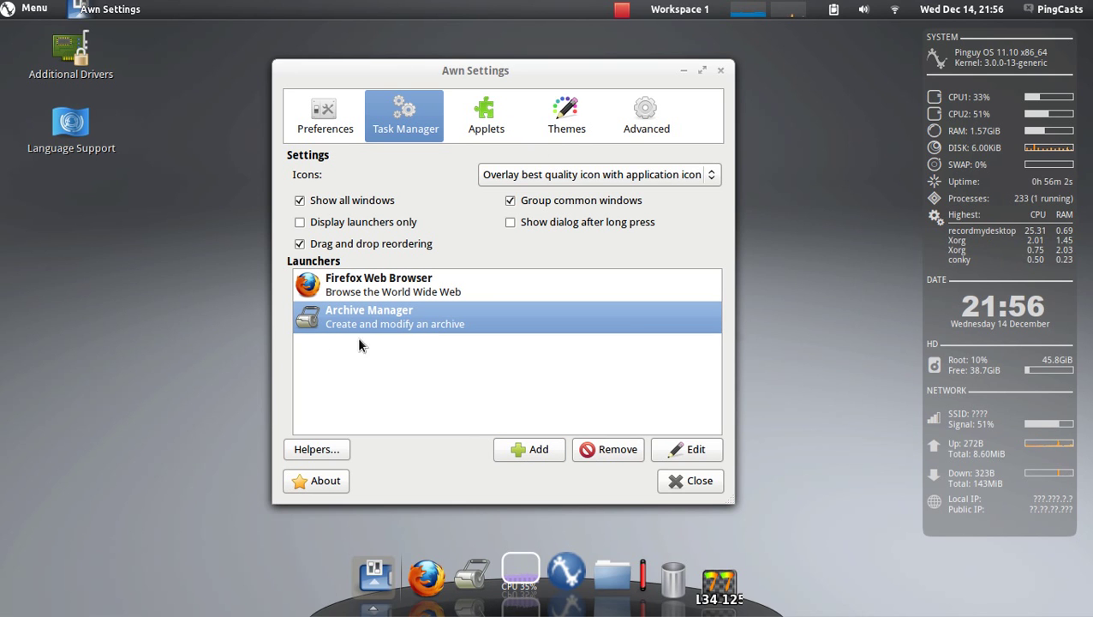
click(597, 458)
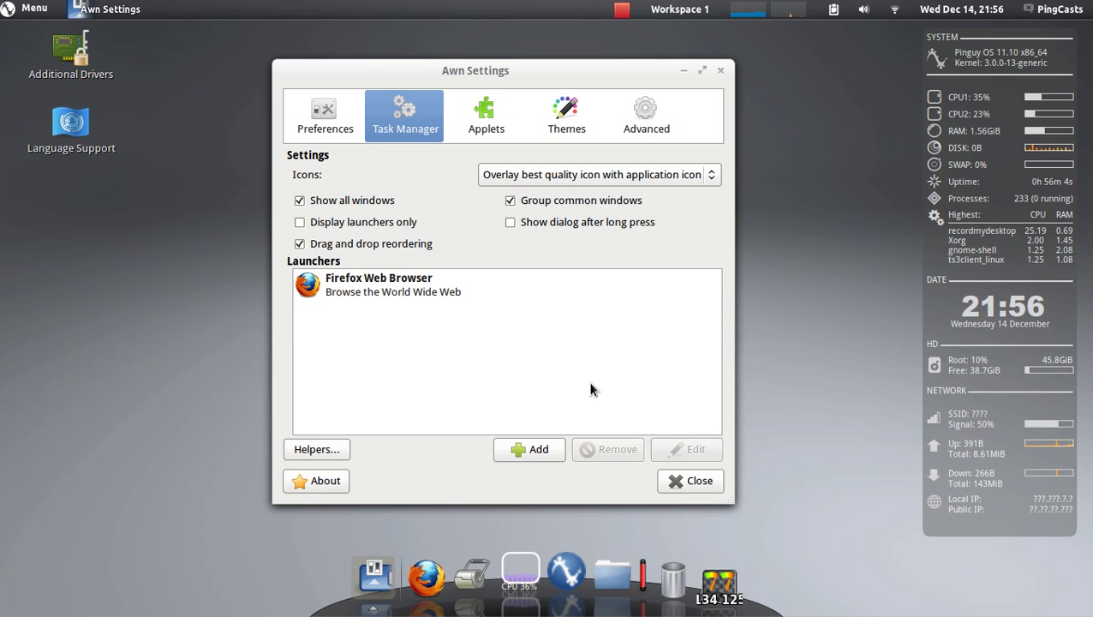
Close Awn Settings and quit the Awn dock.
click(676, 474)
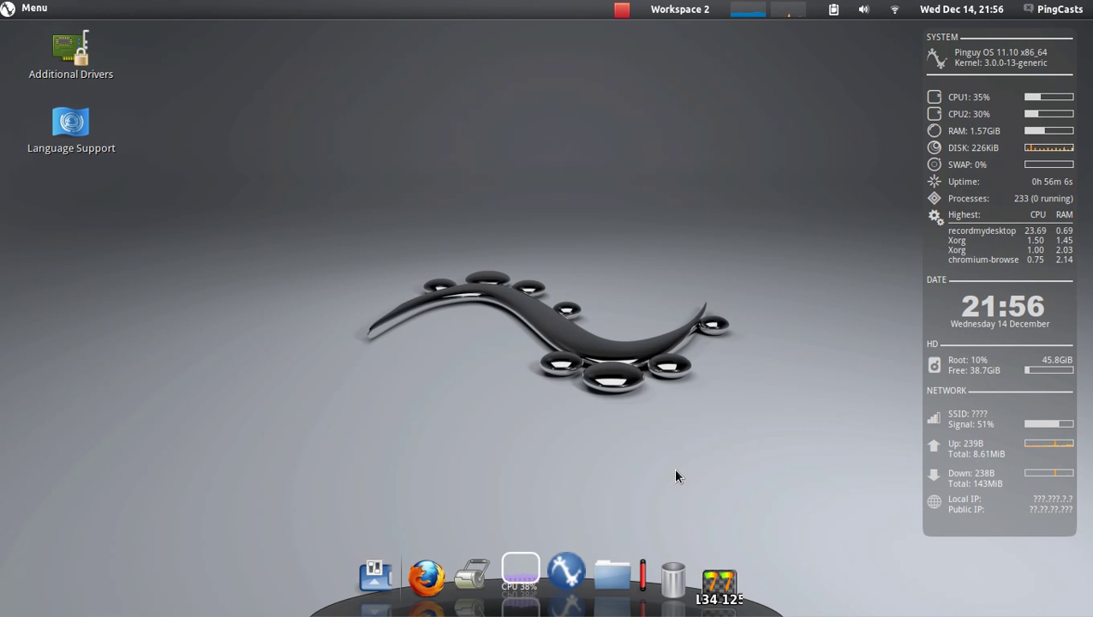
right_click(376, 574)
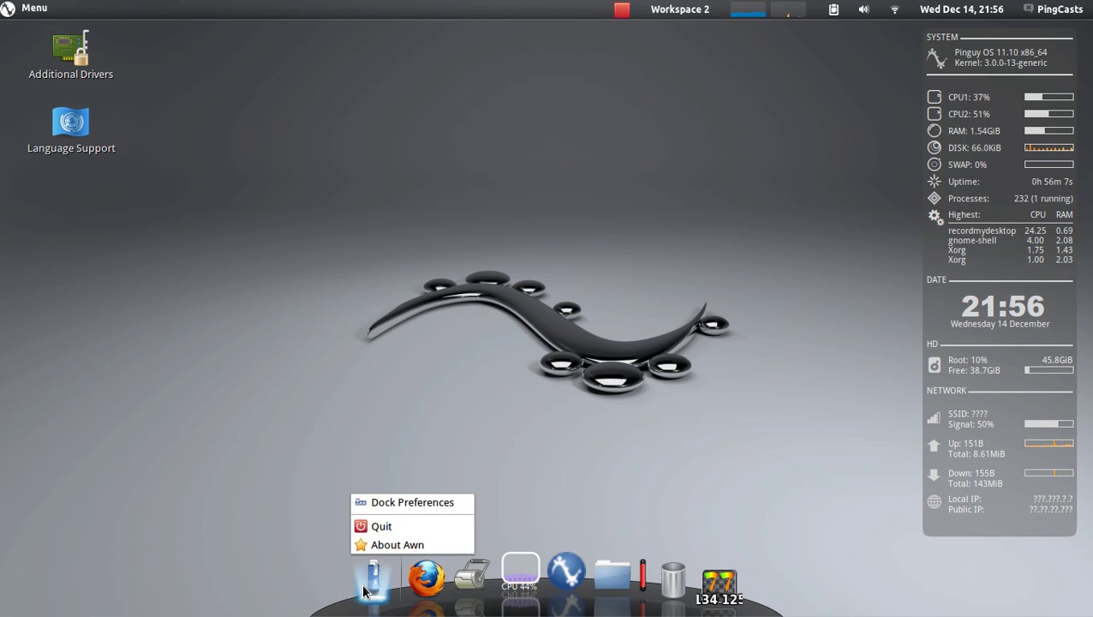
click(368, 528)
Search the menu for 'cairo' and launch GLX-Dock.
click(31, 9)
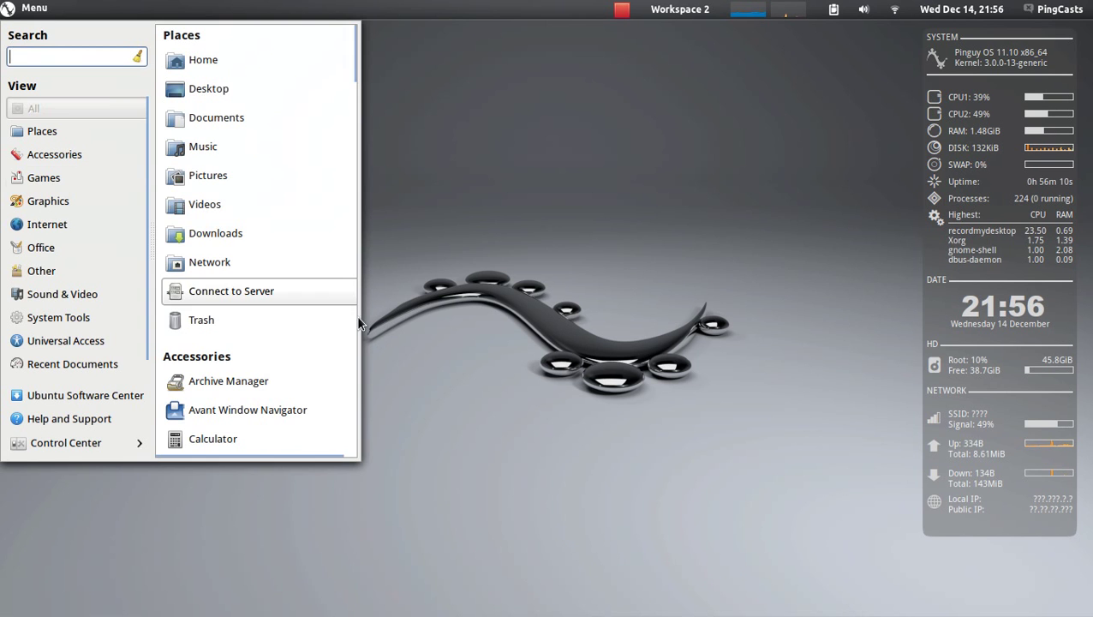
text(cairo)
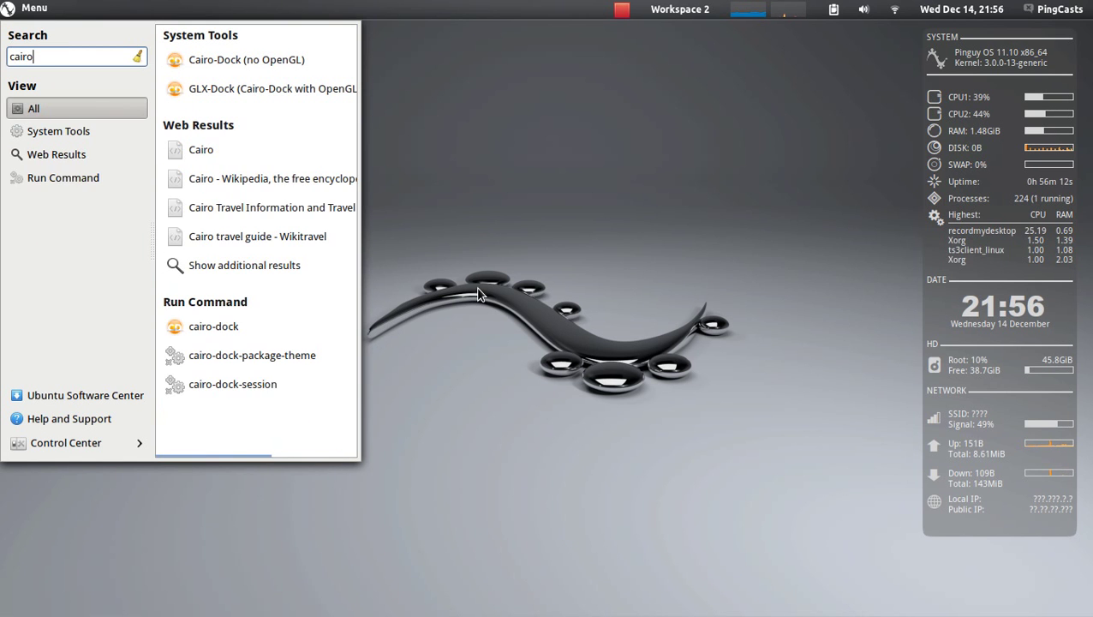
click(297, 90)
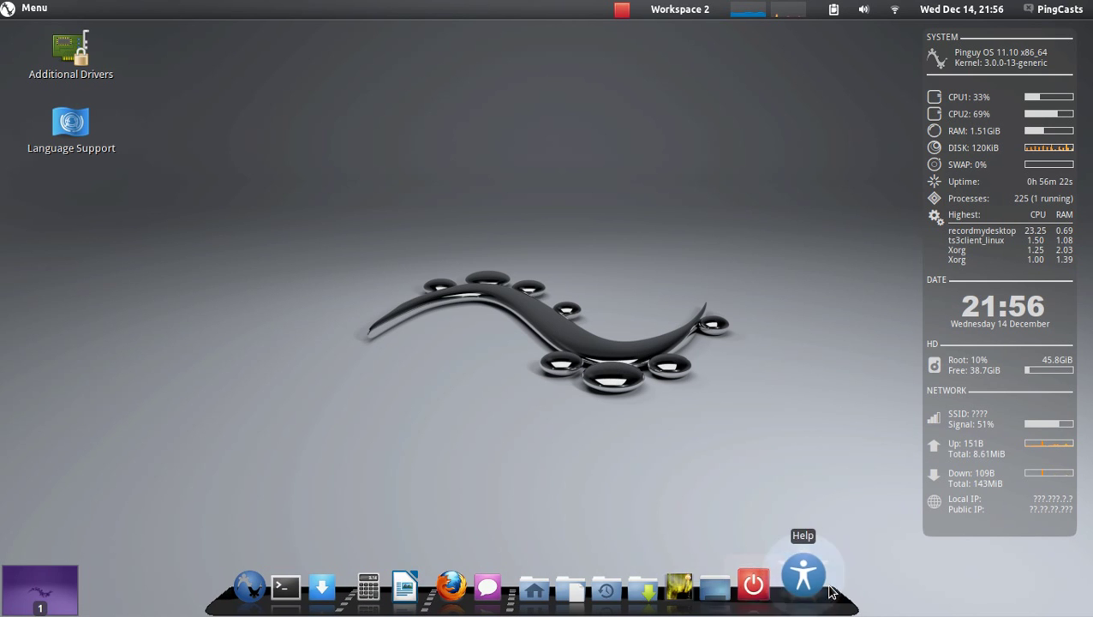
Open the Configure window from the dock applet's Cairo-Dock submenu.
click(270, 579)
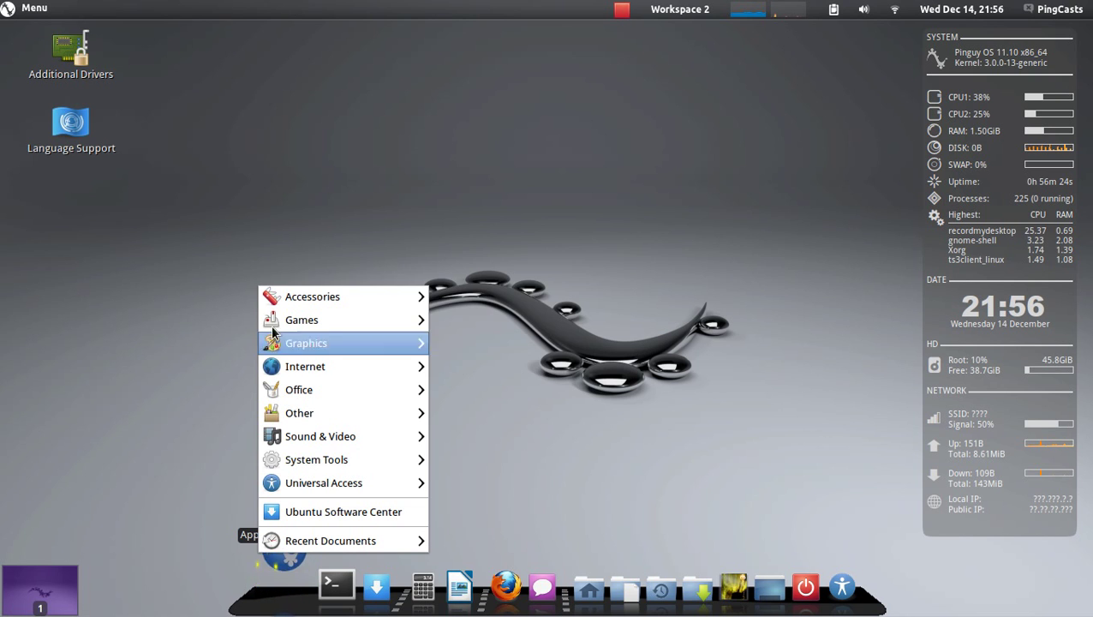
mouse_move(276, 297)
click(653, 462)
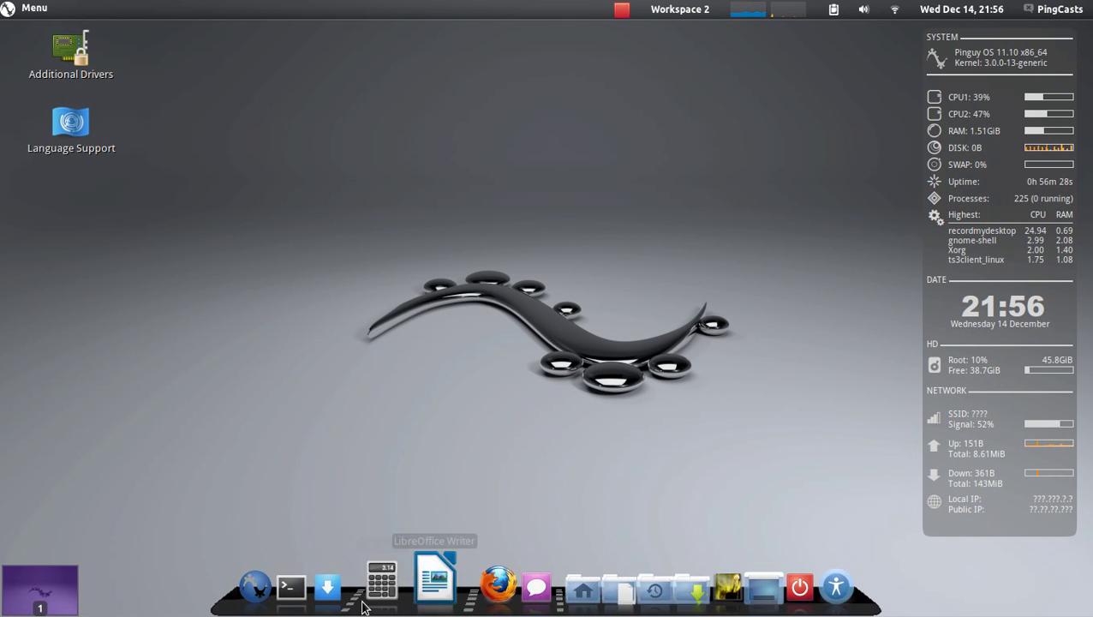
click(273, 600)
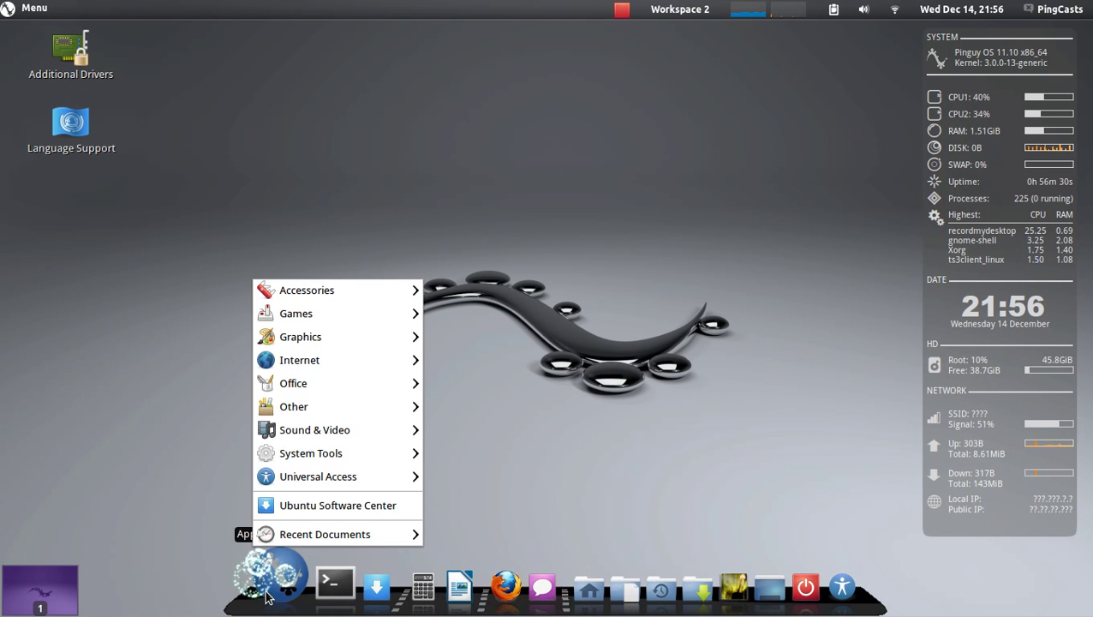
click(272, 591)
click(274, 584)
click(273, 584)
click(273, 583)
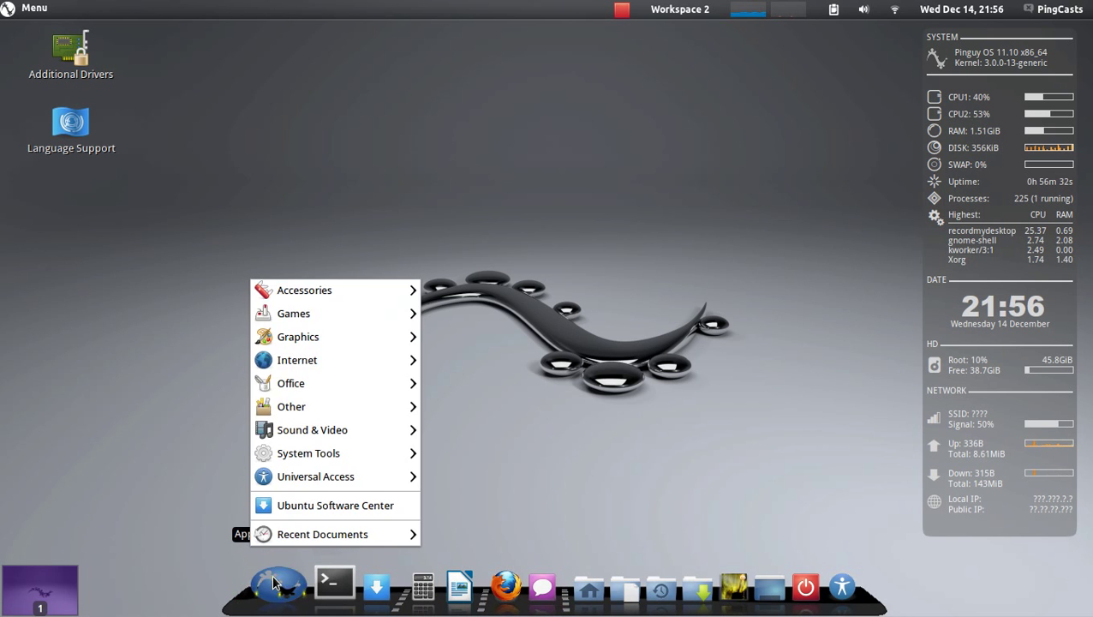
click(274, 583)
right_click(274, 583)
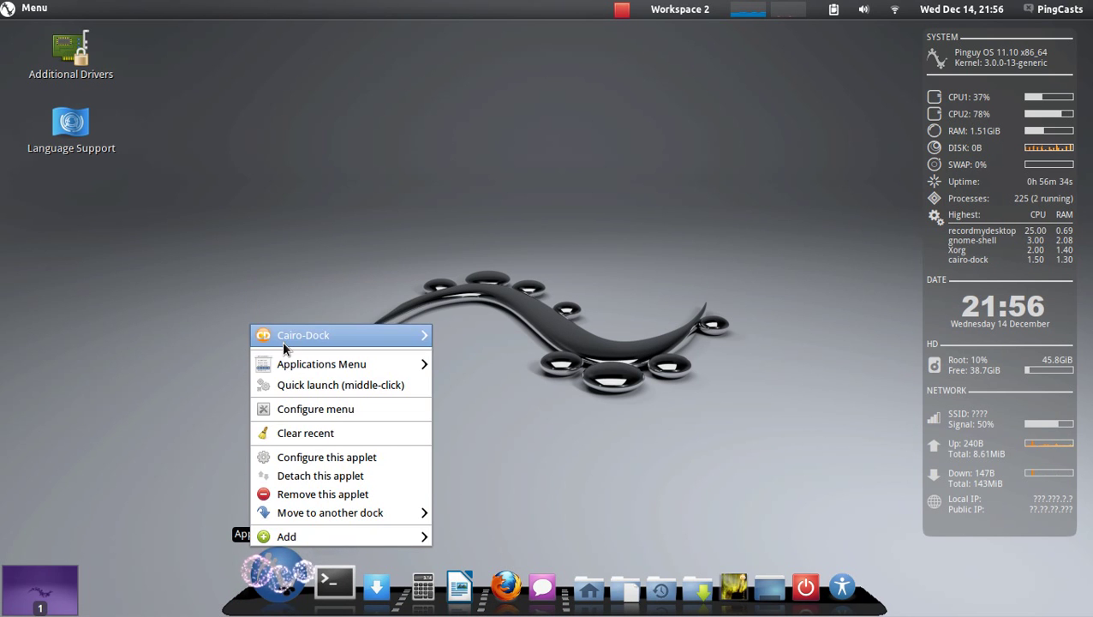
mouse_move(282, 340)
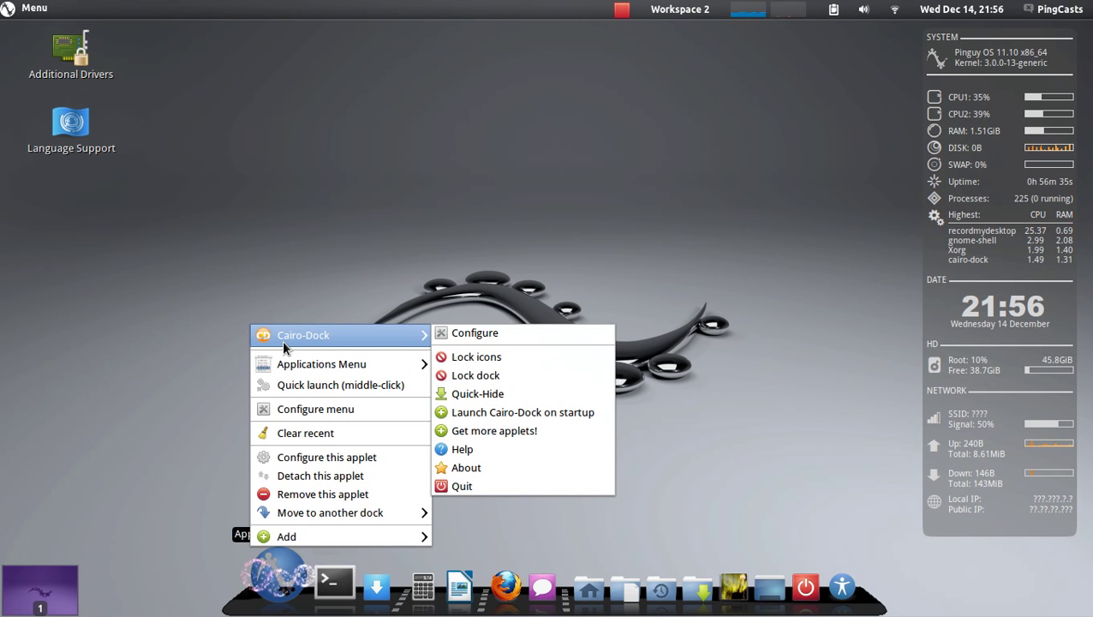
click(490, 326)
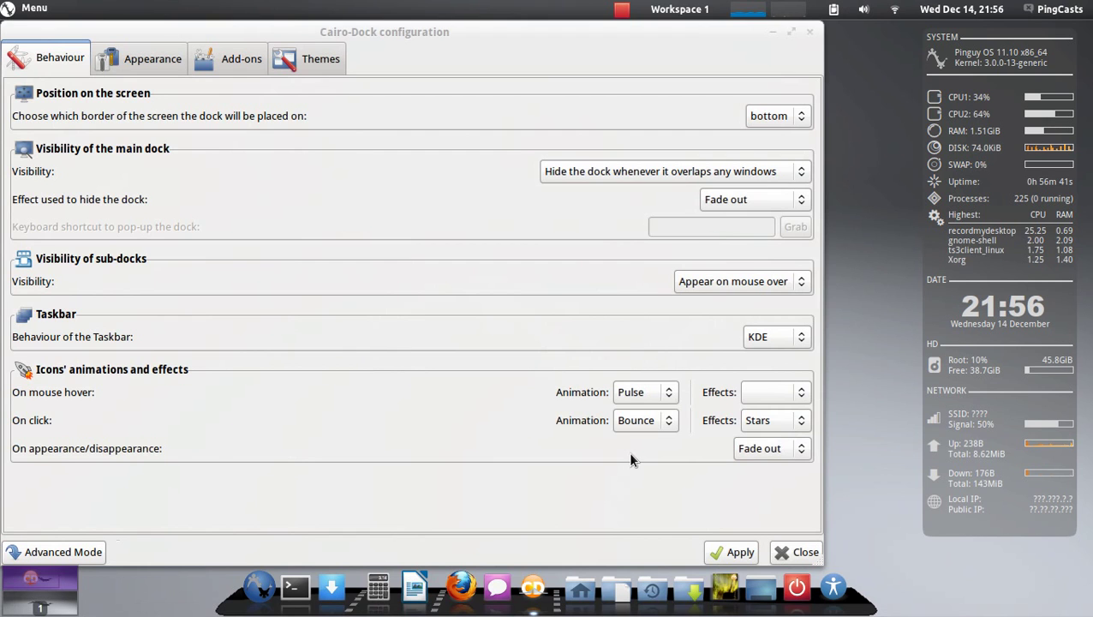
Select and apply the MacOSX dock theme.
click(308, 58)
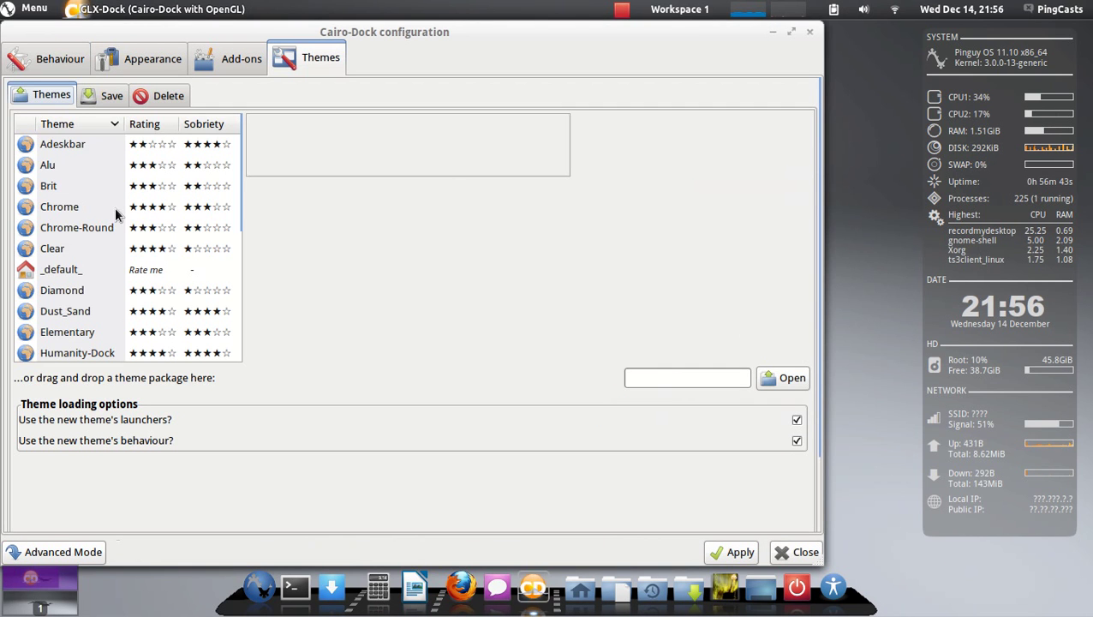
scroll(68, 293, down, 2)
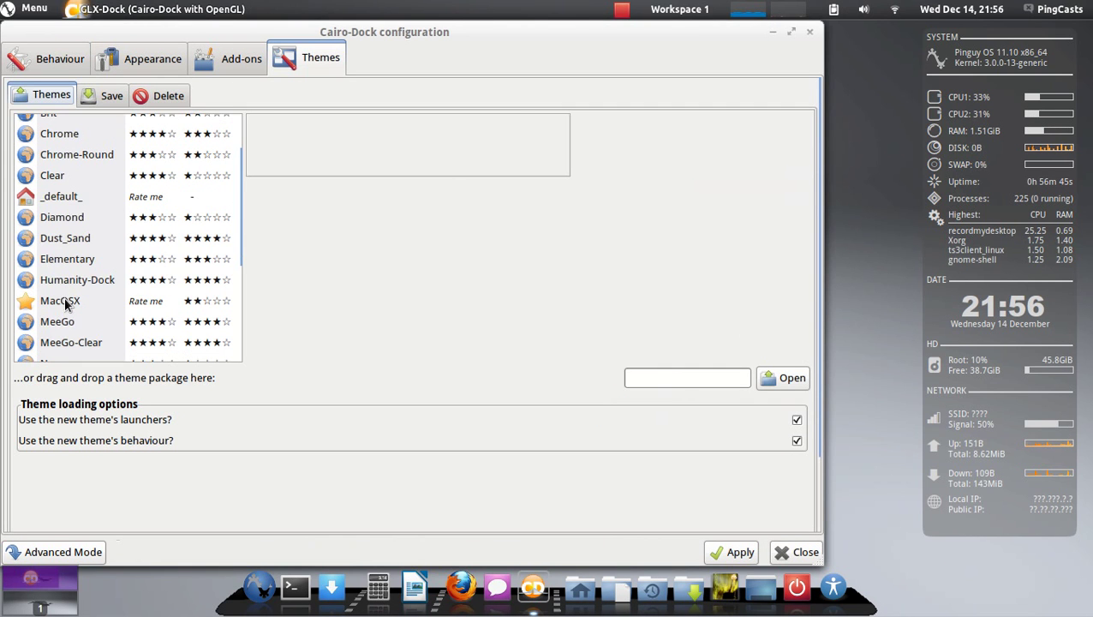
click(68, 299)
click(739, 550)
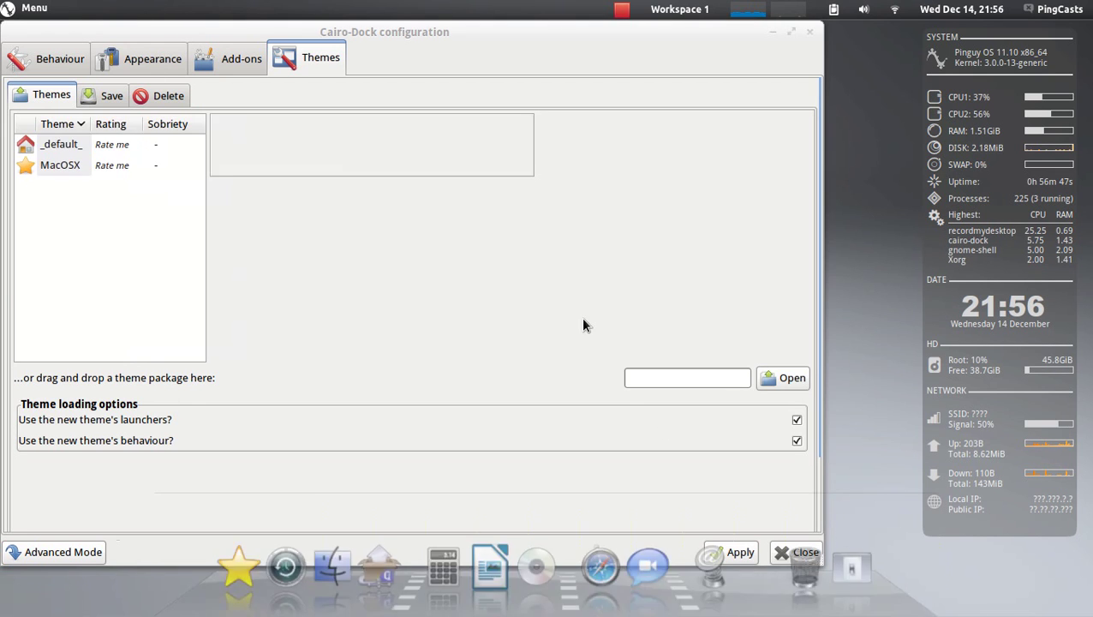
Set Behaviour of the Taskbar to MacOSX and apply it.
click(78, 63)
click(154, 63)
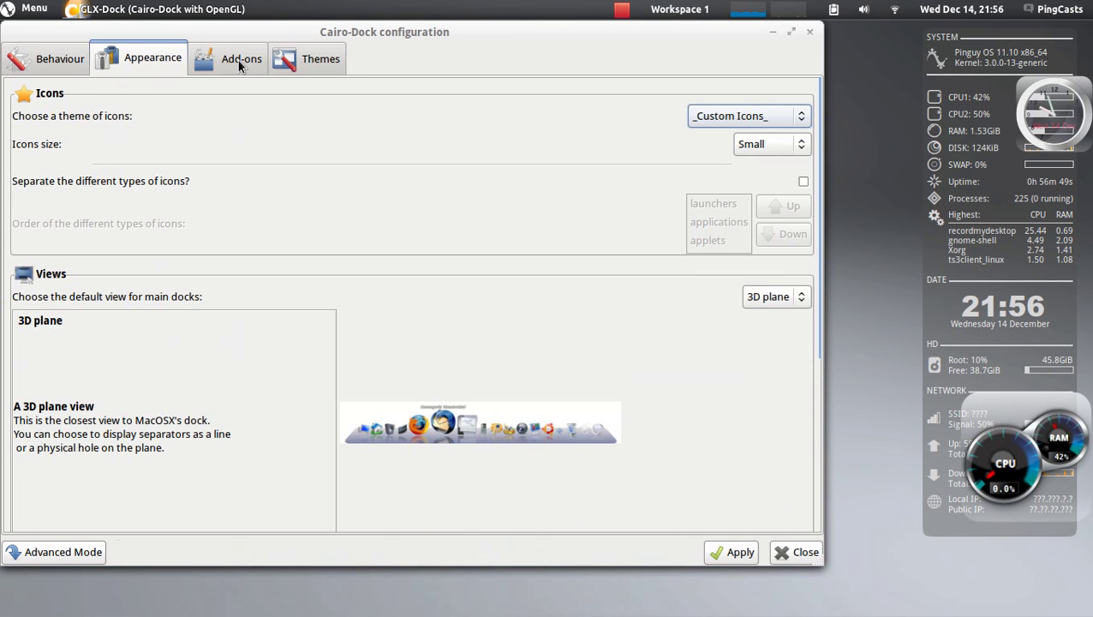
click(51, 61)
click(764, 334)
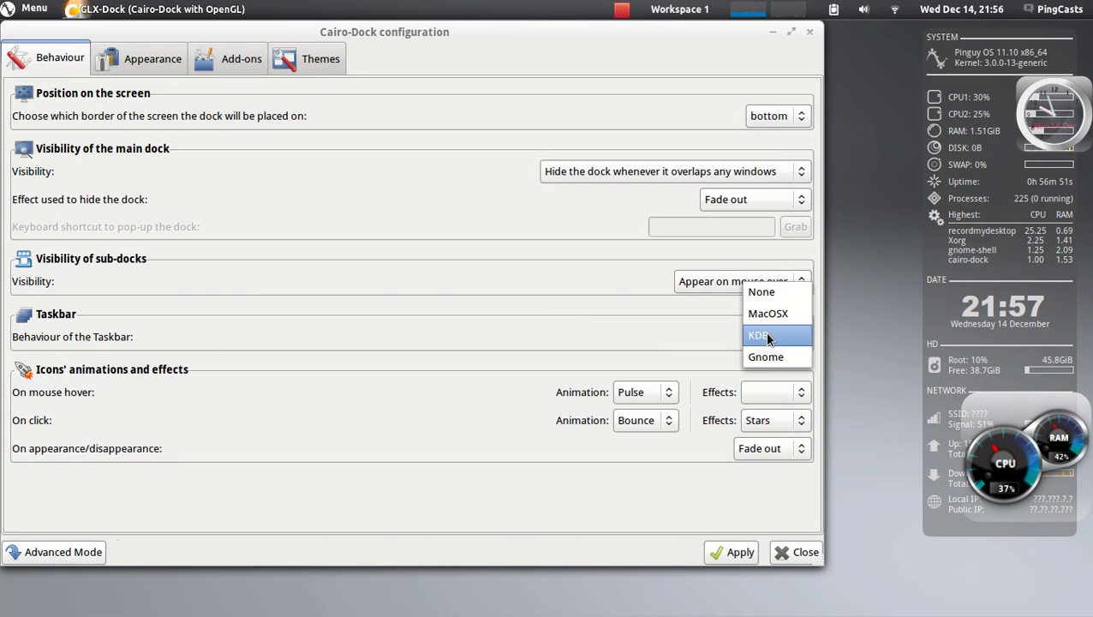
click(765, 312)
click(741, 553)
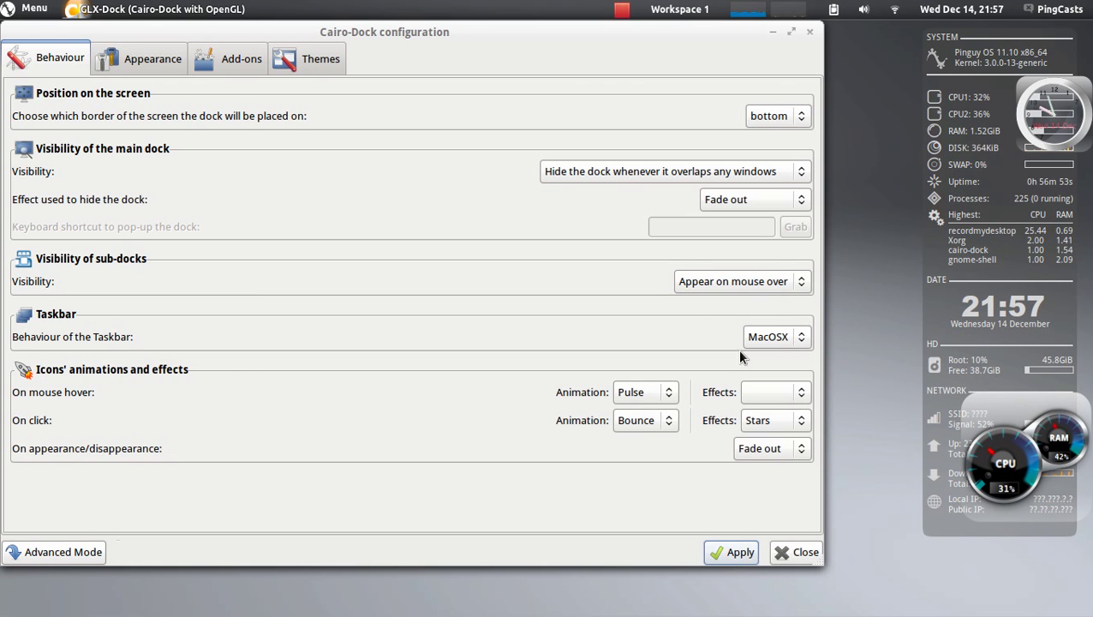
mouse_move(205, 613)
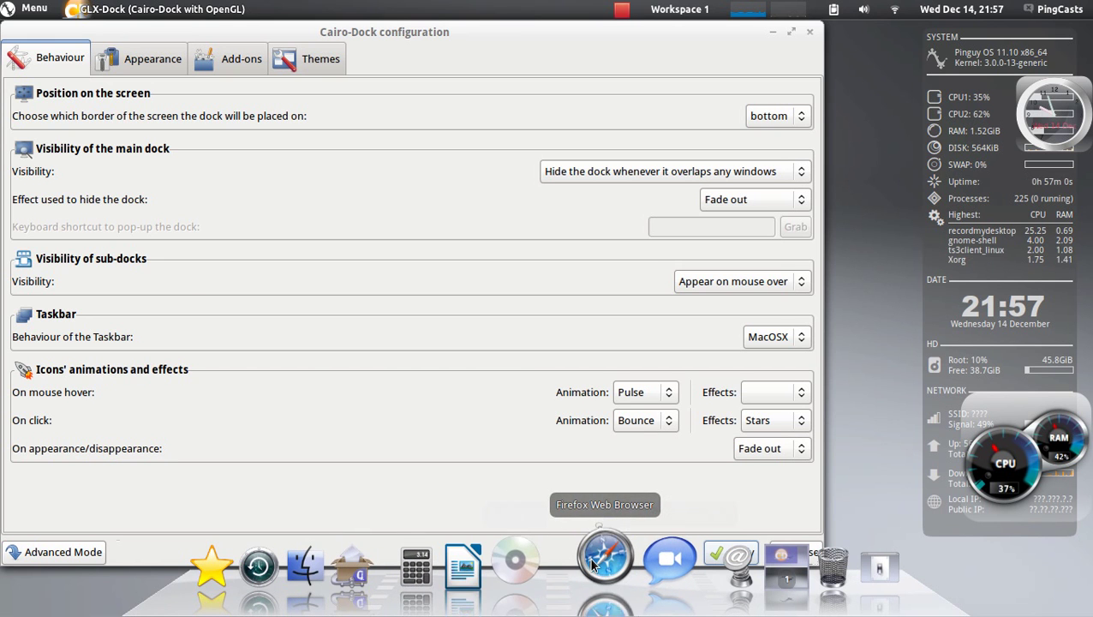
click(112, 59)
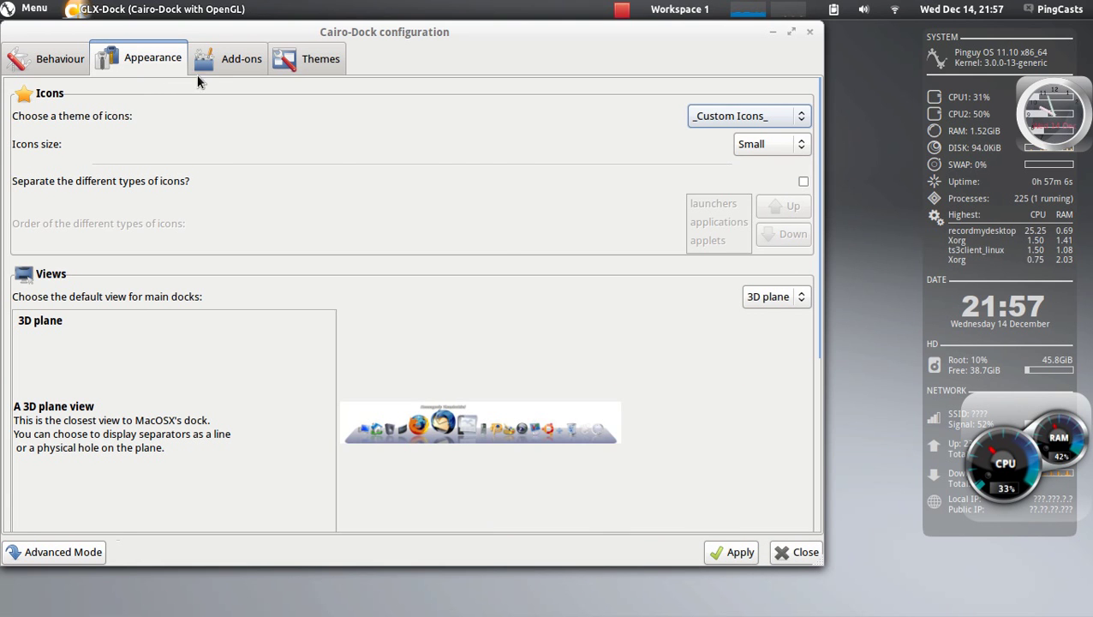
Enable the RSSreader applet and return its desklet to the dock.
click(217, 66)
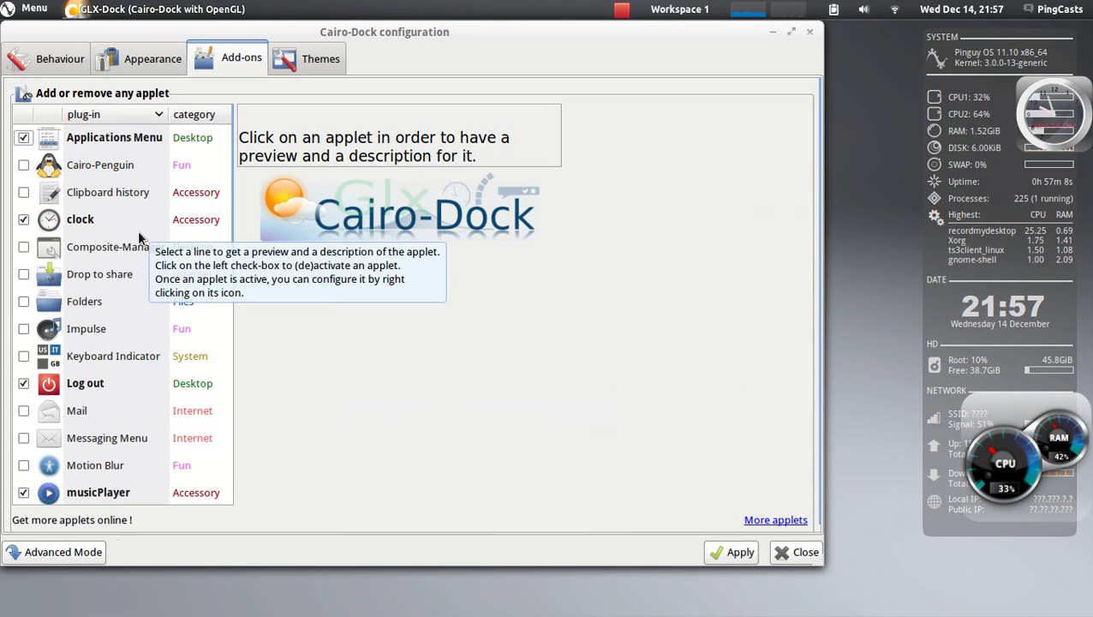
scroll(140, 237, down, 5)
scroll(139, 237, down, 3)
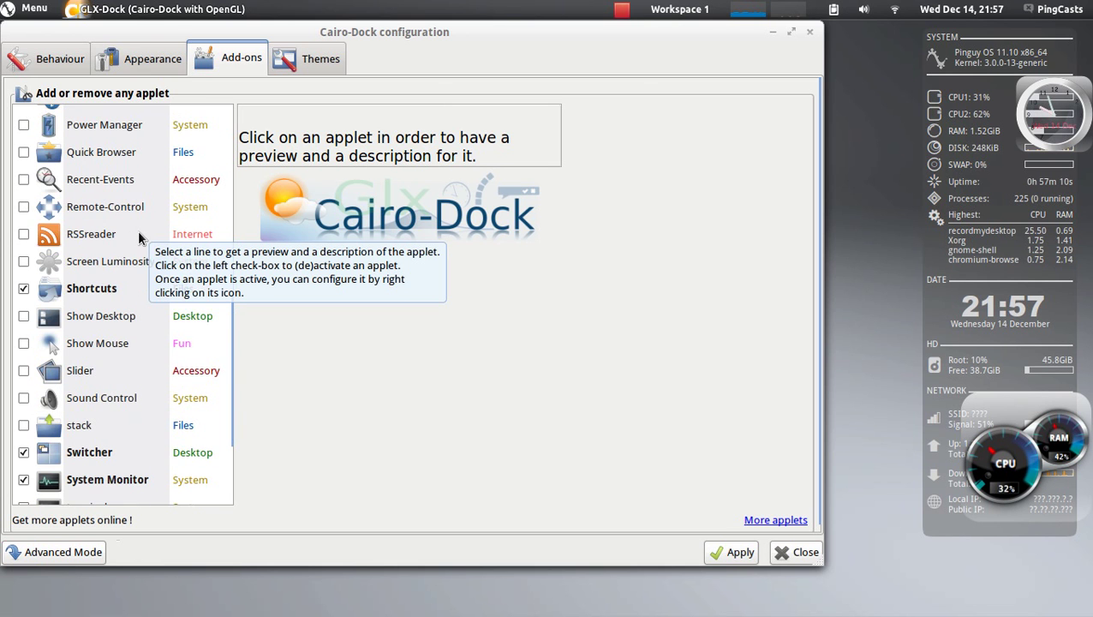
click(23, 235)
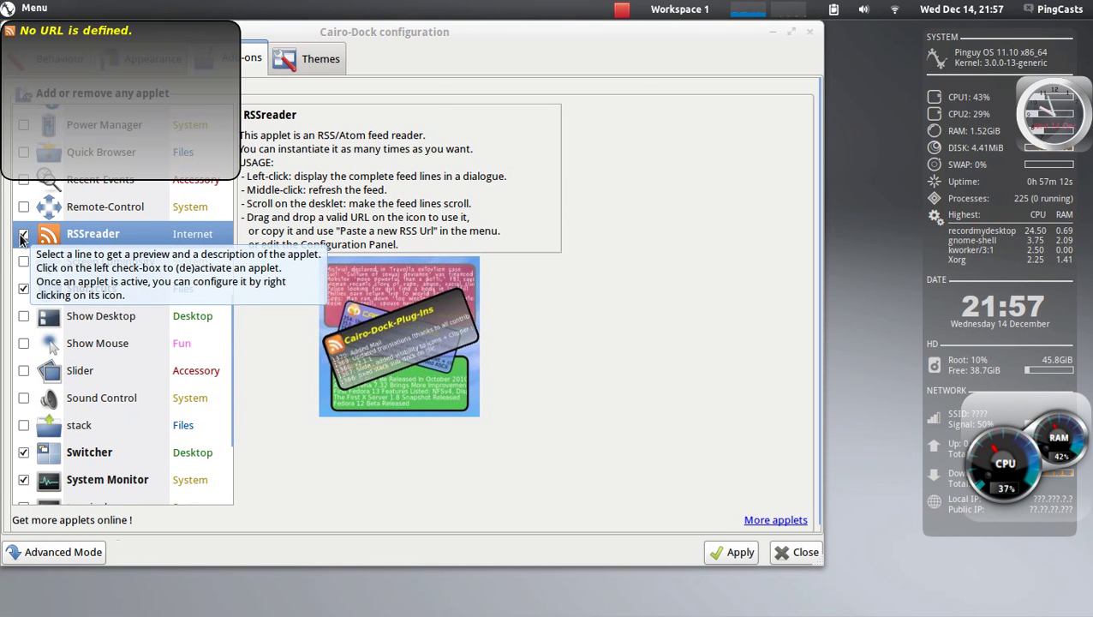
drag(105, 84, 757, 225)
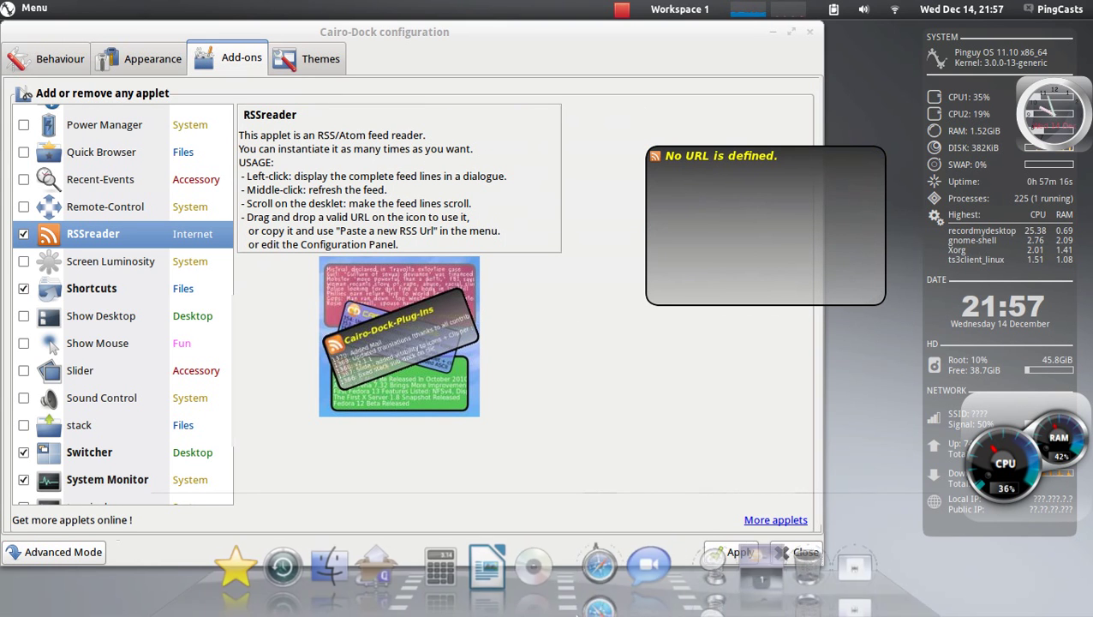
right_click(744, 190)
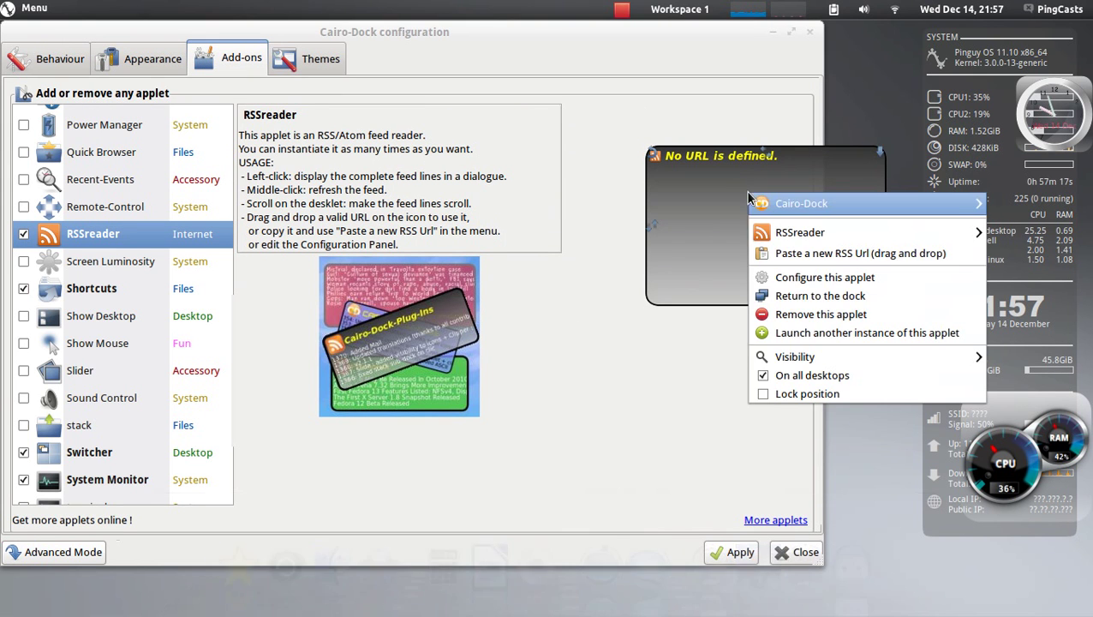
click(797, 289)
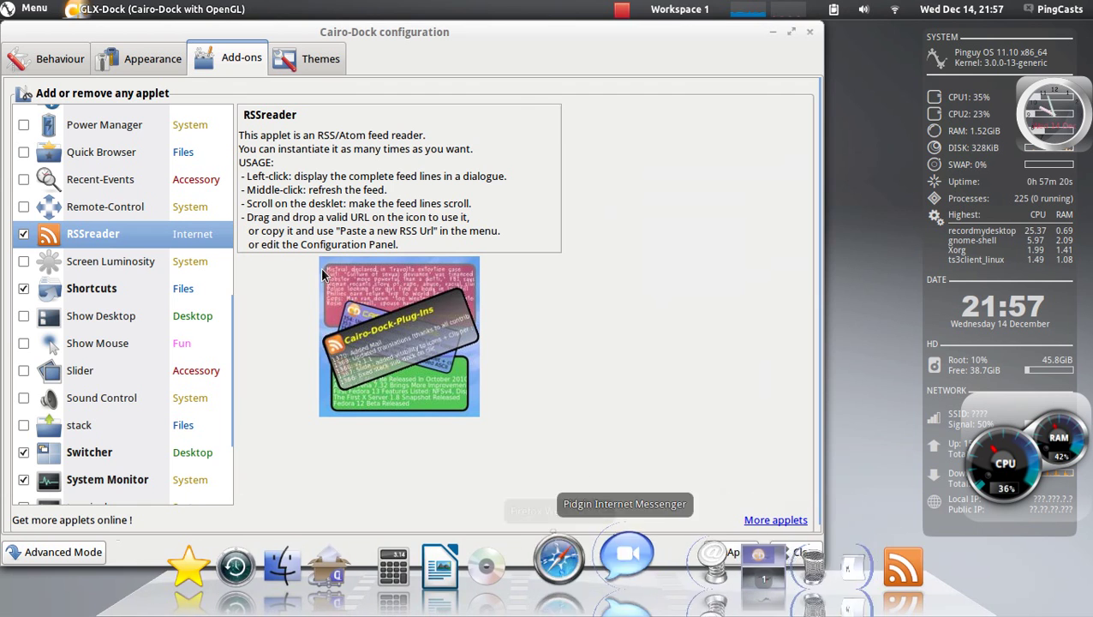
Enable the stack applet in the add-ons list.
scroll(148, 329, down, 3)
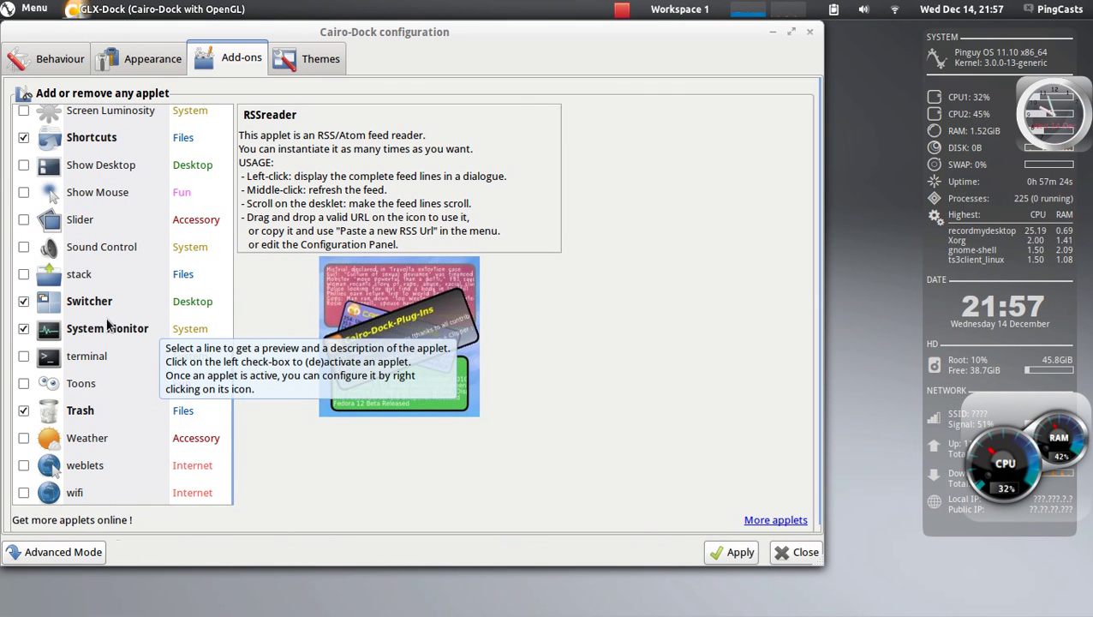
click(23, 274)
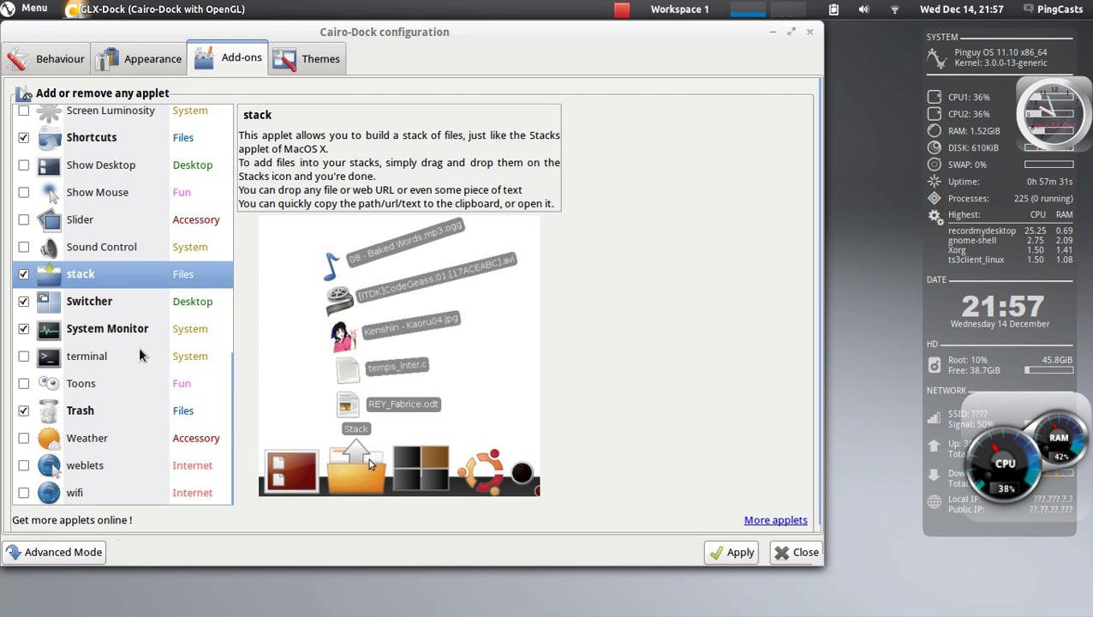
scroll(137, 399, down, 1)
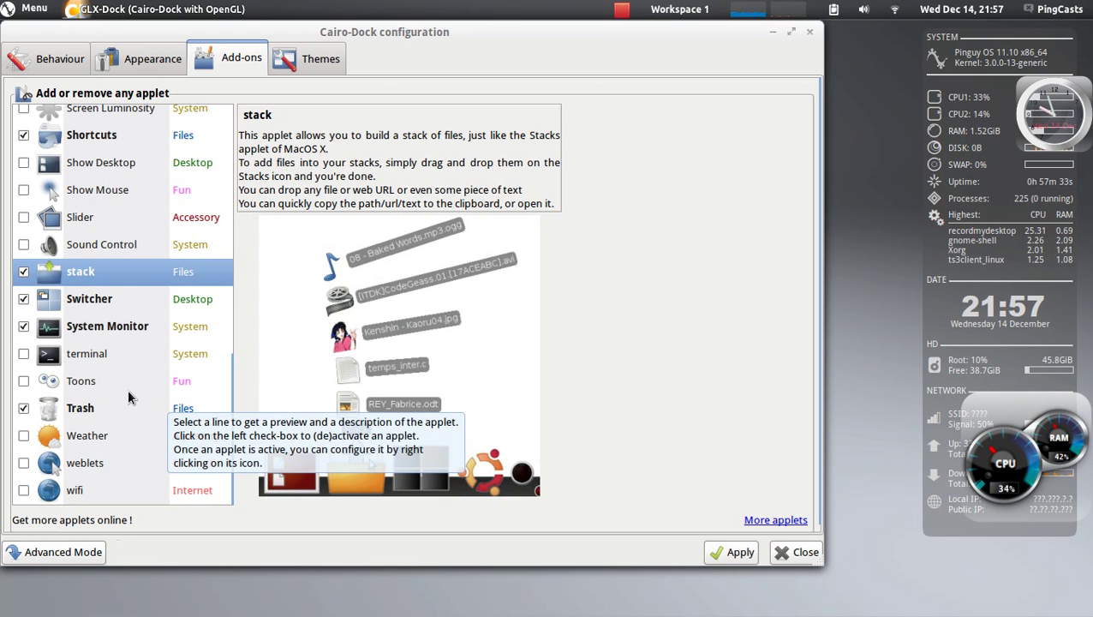
scroll(129, 397, up, 10)
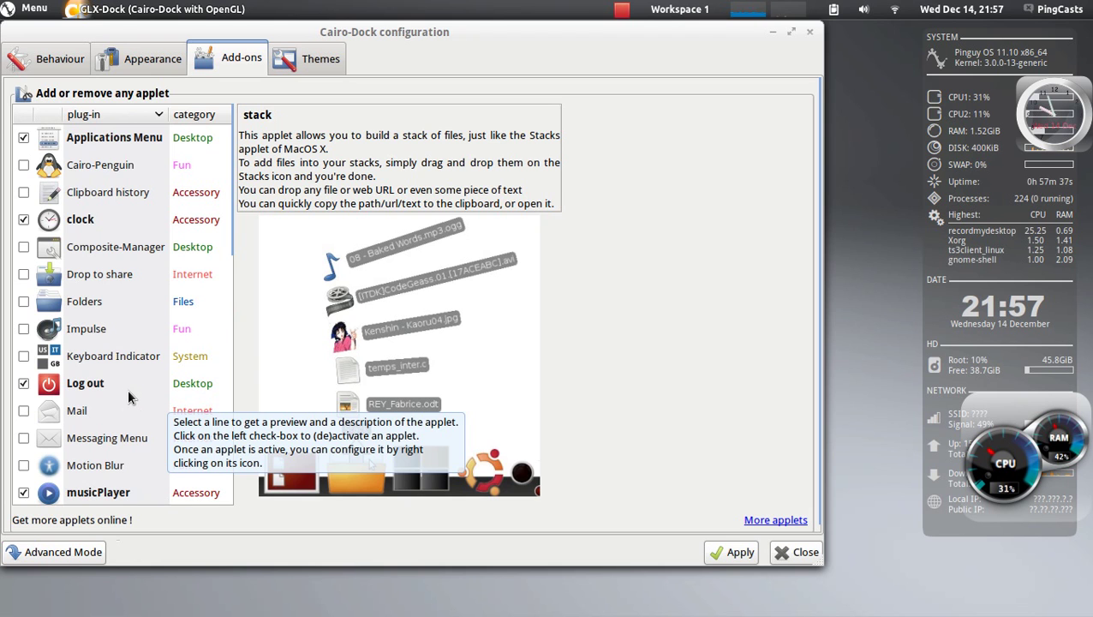
Close the Cairo-Dock configuration window.
click(810, 34)
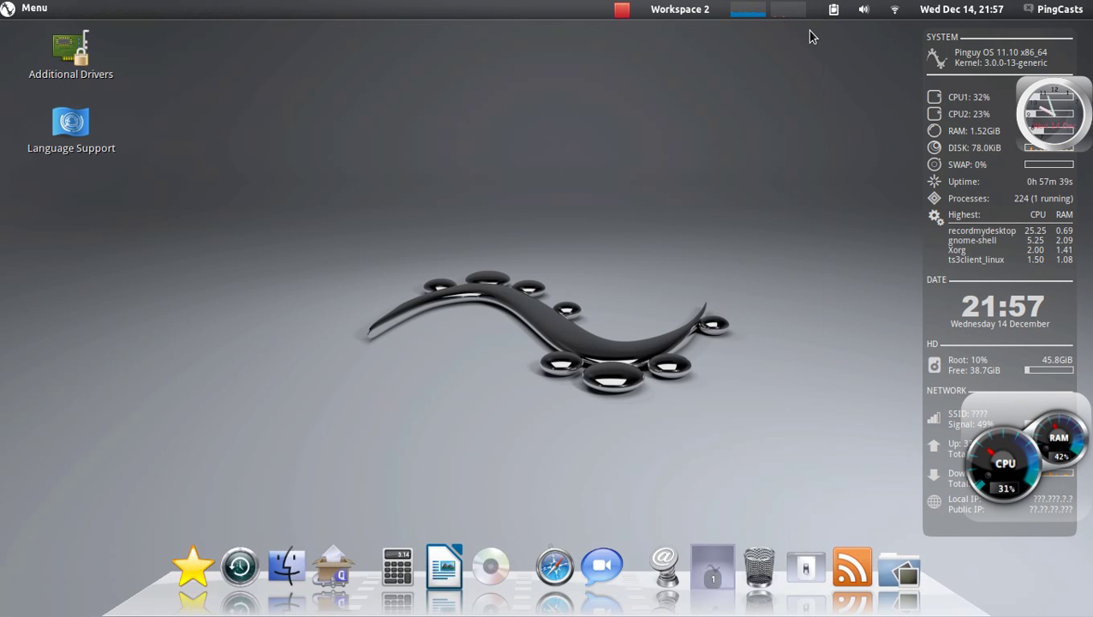